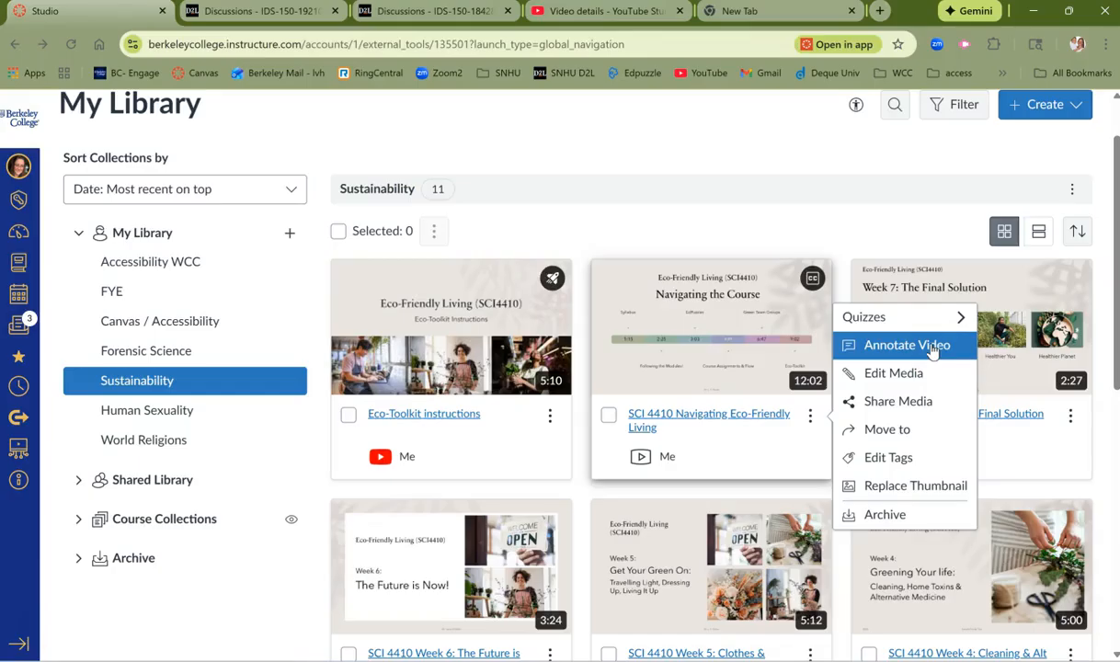
Step: Open the SCI 4410 Navigating Eco-Friendly Living video for annotation and start a blank notecard at 2:35
left_click(933, 350)
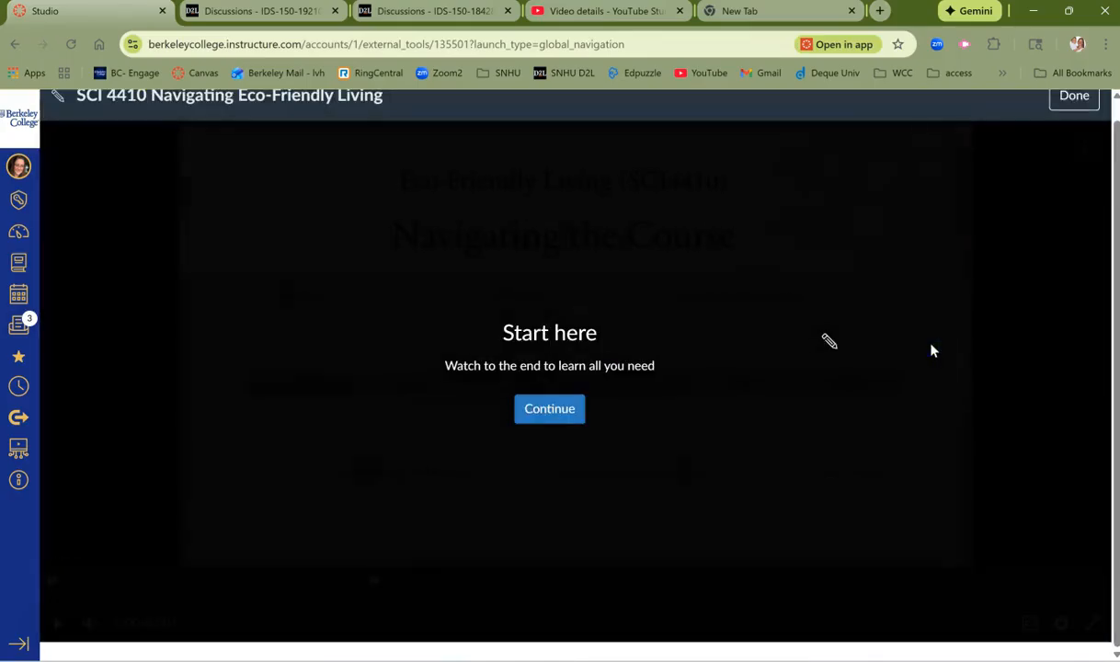
left_click(549, 413)
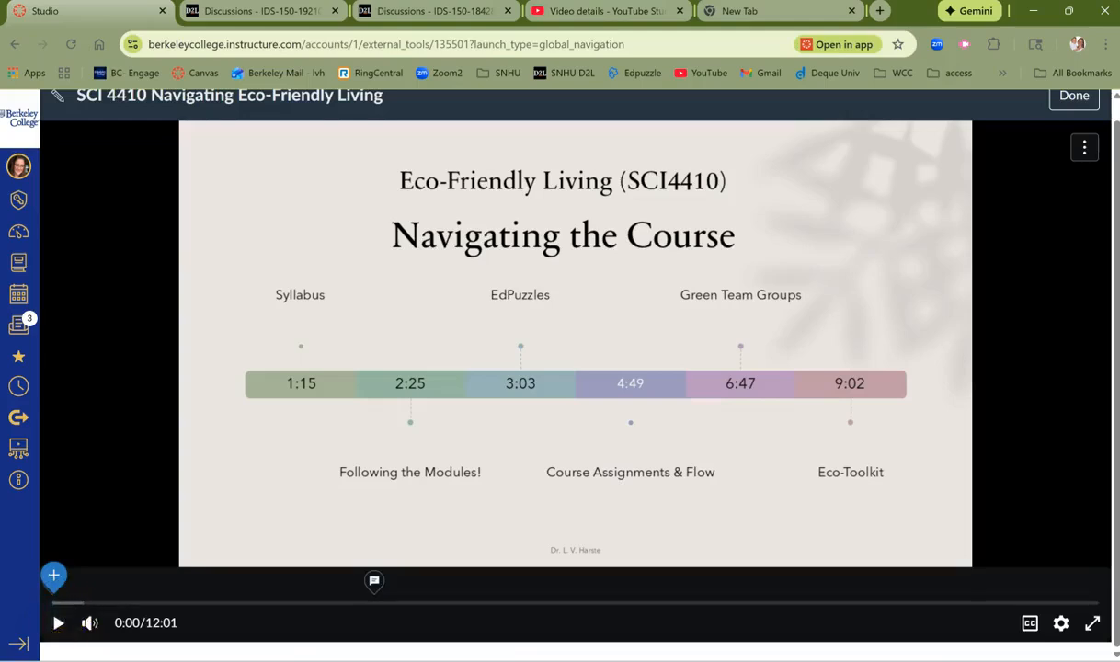
left_click(278, 604)
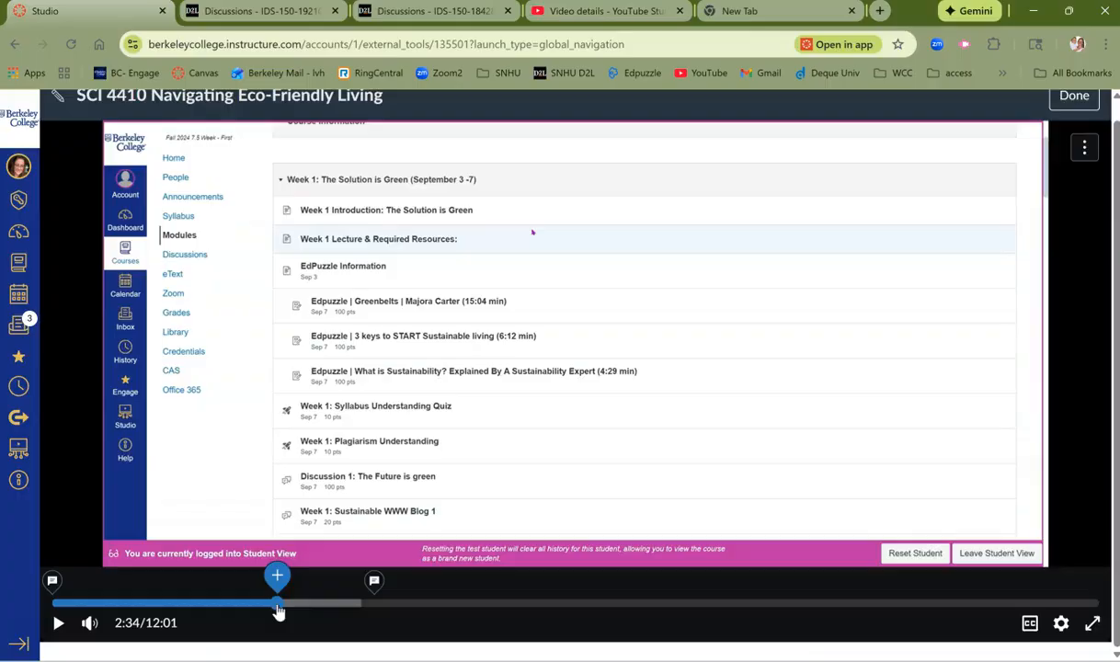
left_click(278, 577)
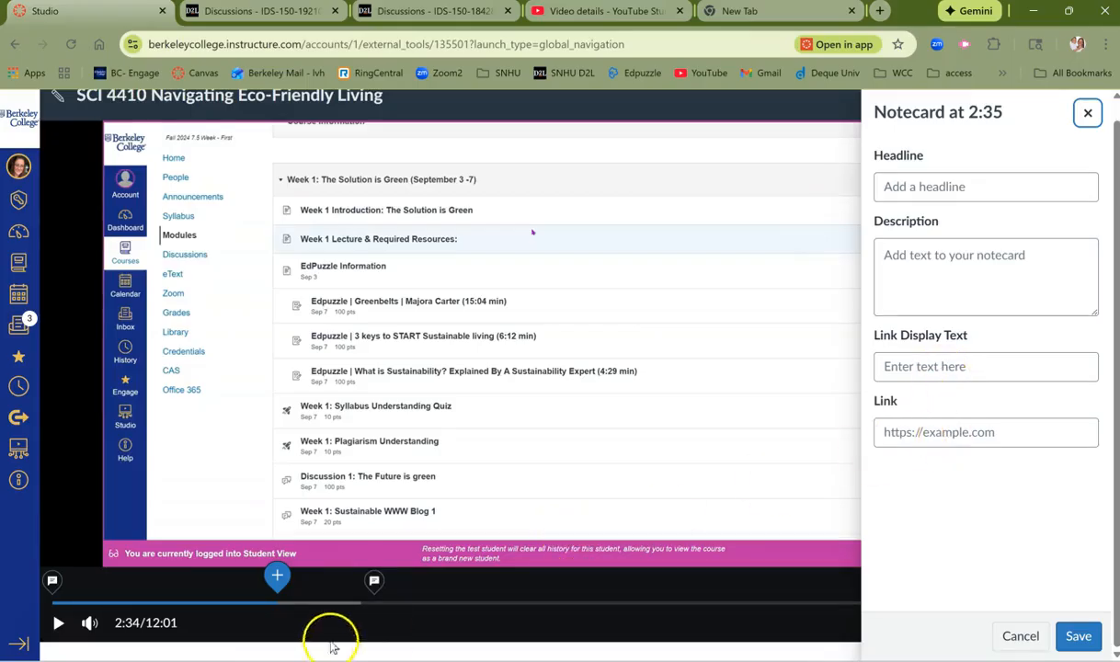
Step: Open the existing "Note the browsers!" notecard at 3:42, save it and finish annotating the video
left_click(375, 583)
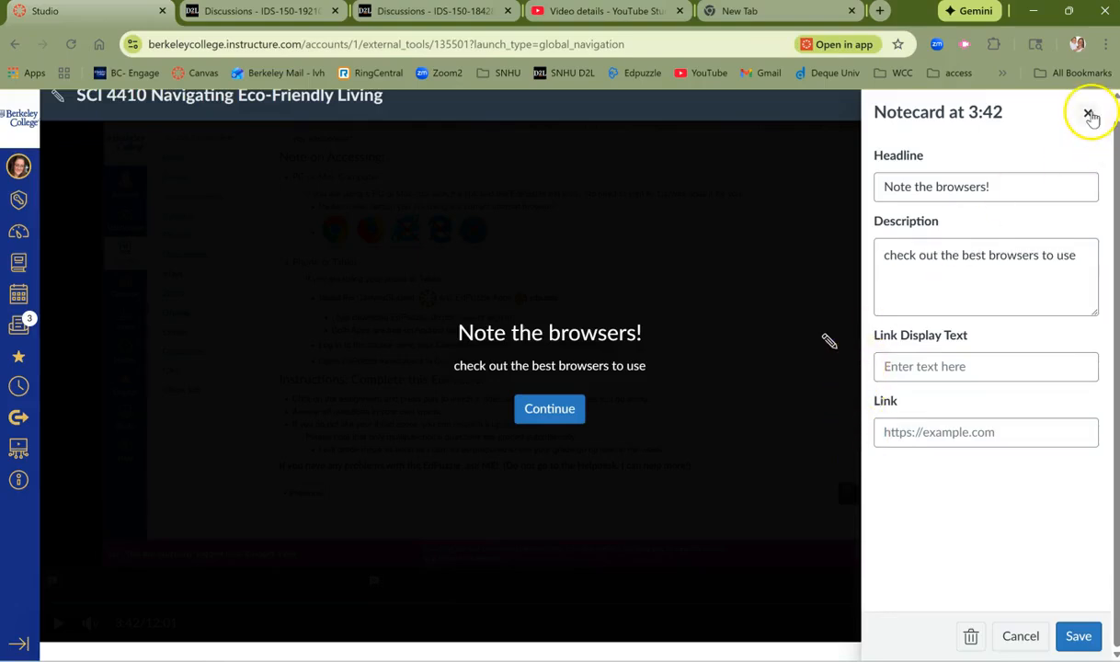
left_click(1076, 637)
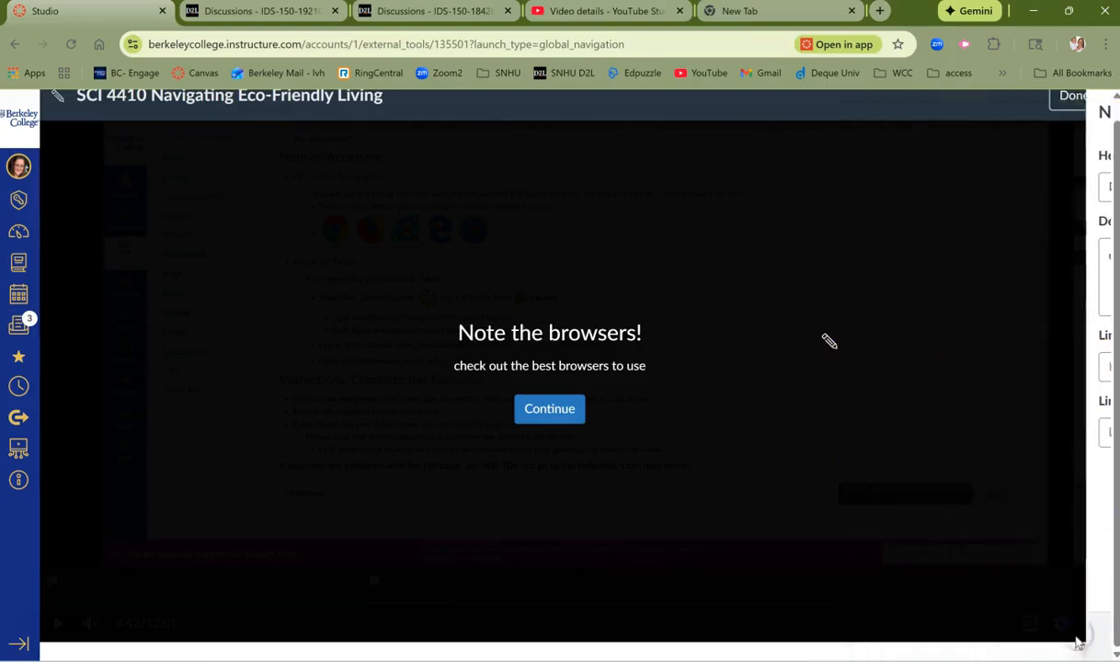
left_click(1074, 103)
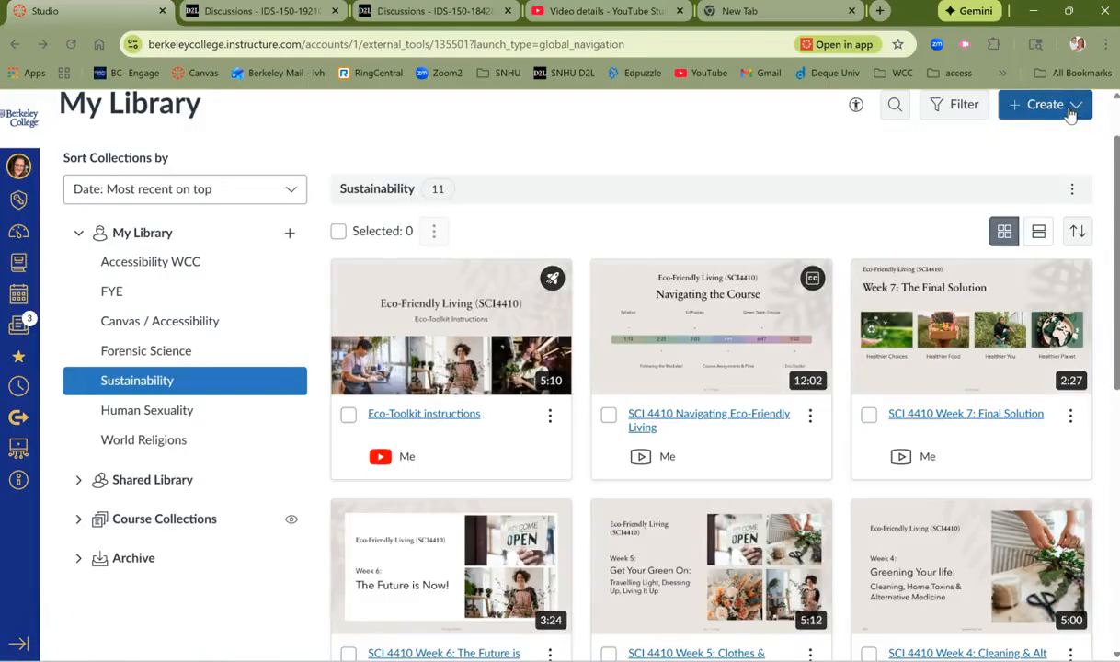
Step: Create a quiz from the SCI 4410 Navigating Eco-Friendly Living video and title it "navigating quiz"
left_click(810, 420)
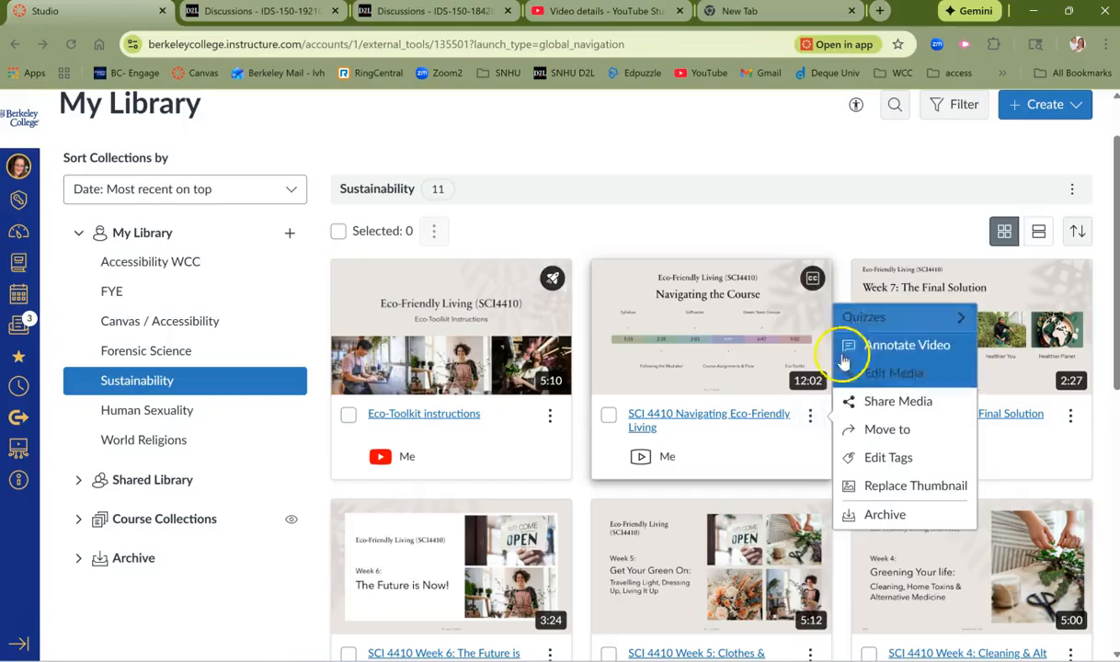
left_click(883, 321)
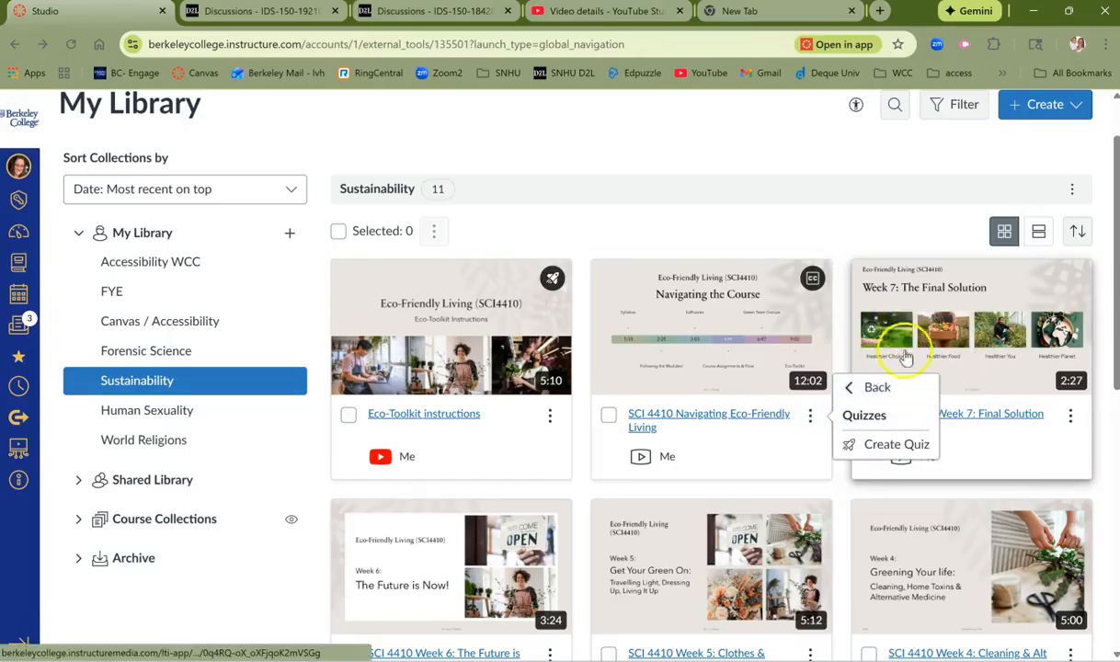
left_click(905, 449)
left_click(471, 283)
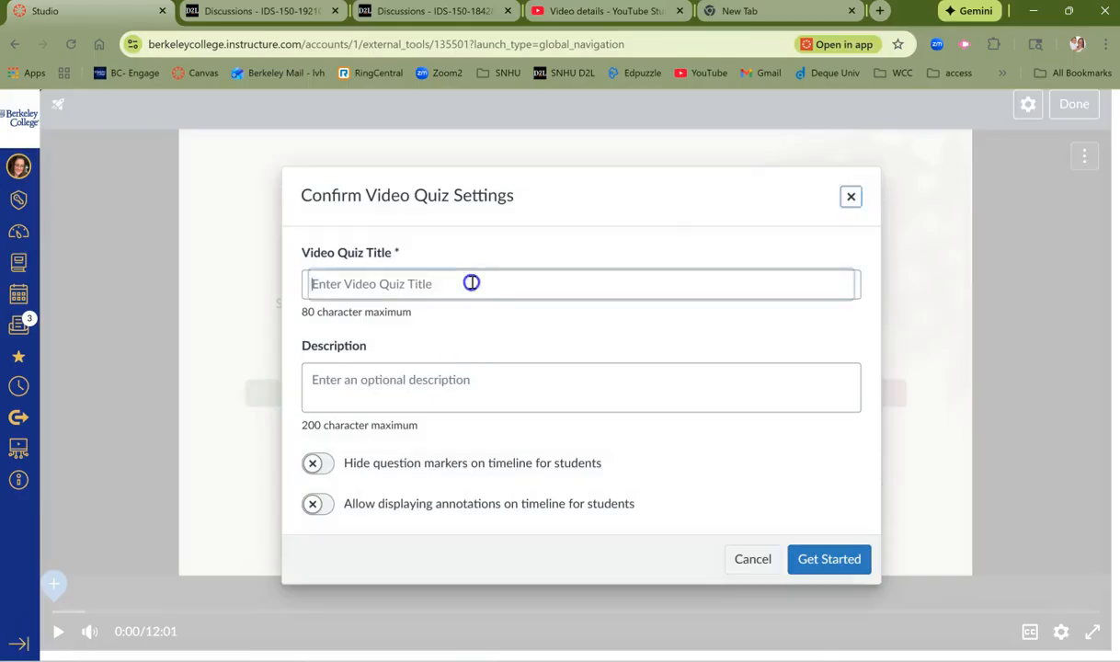
type("navi")
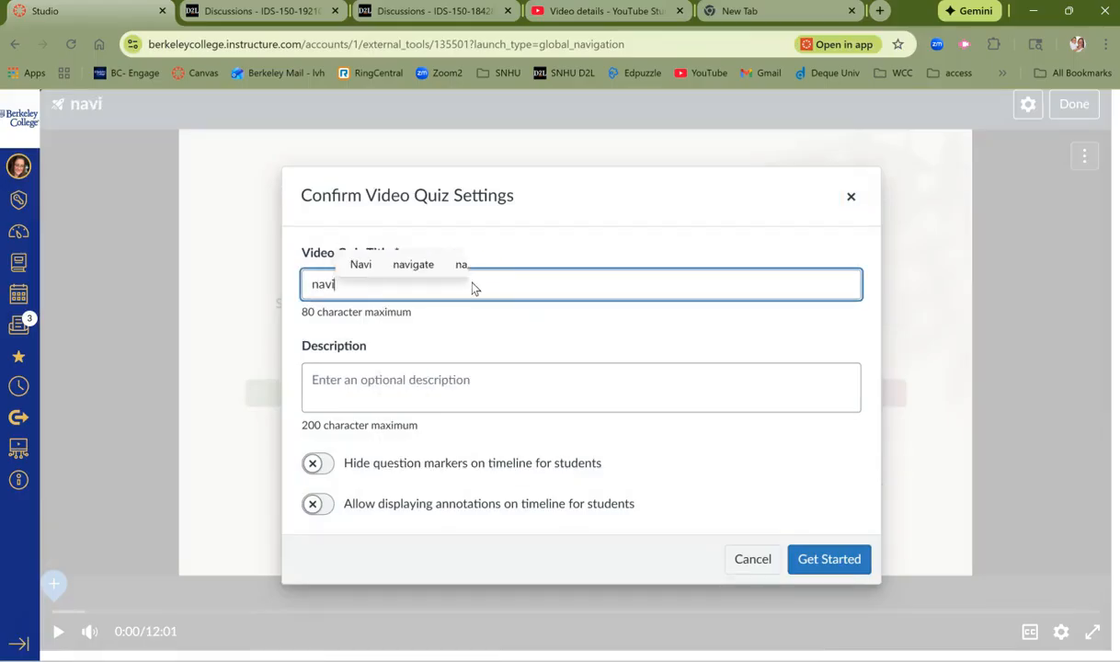
type("gat")
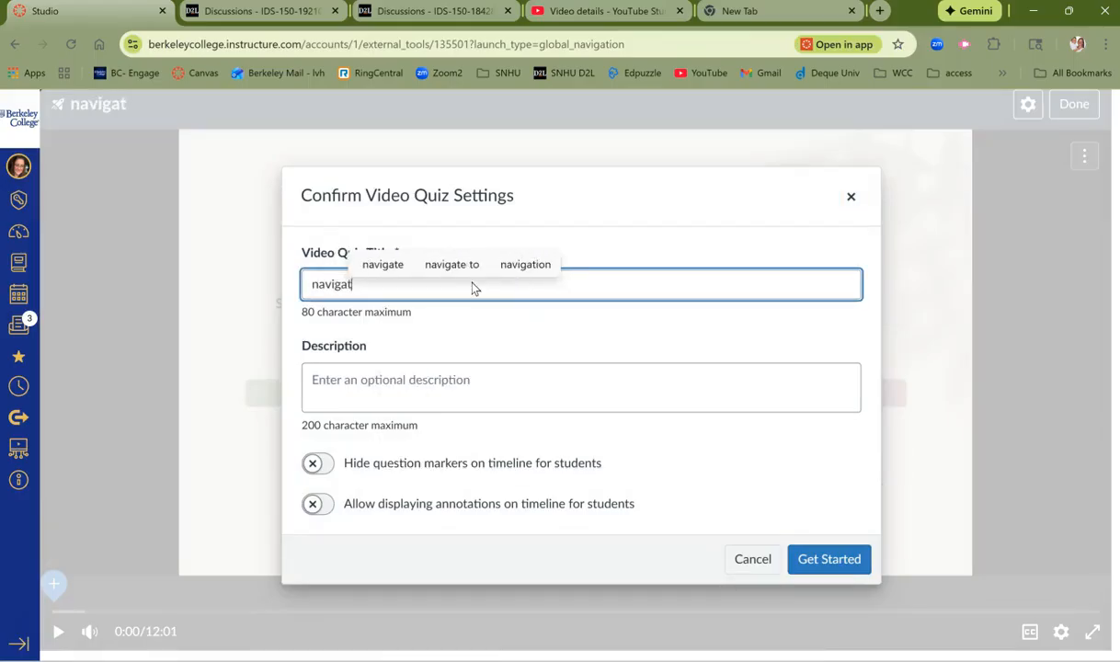
type("ing quiz")
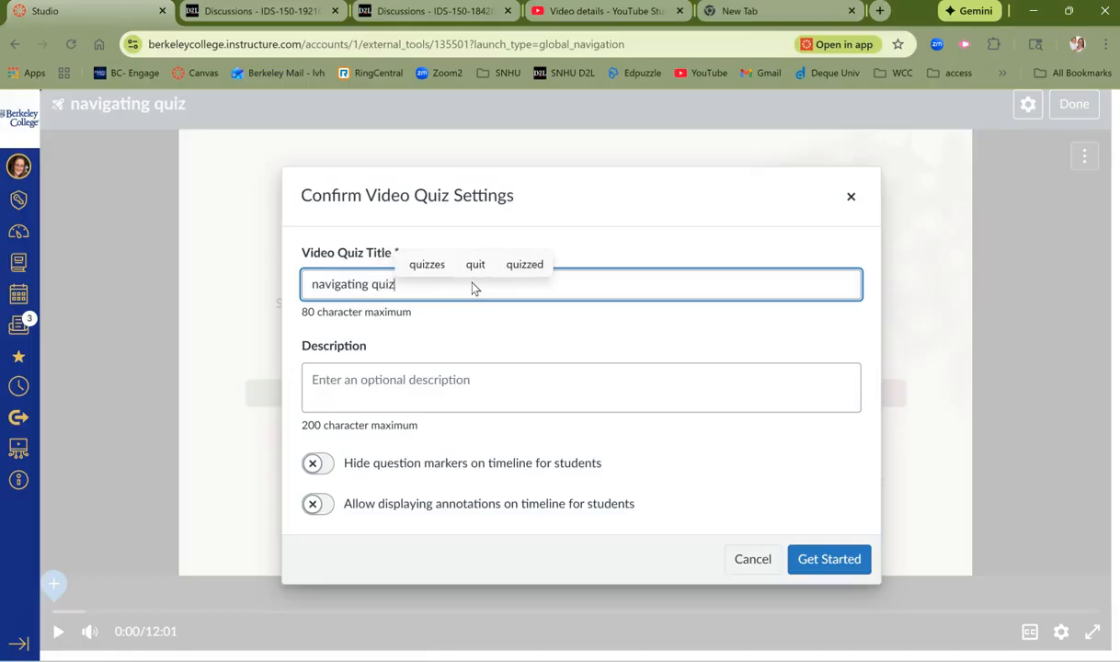
Step: Enter "how to get around the course" as the video quiz description
left_click(513, 391)
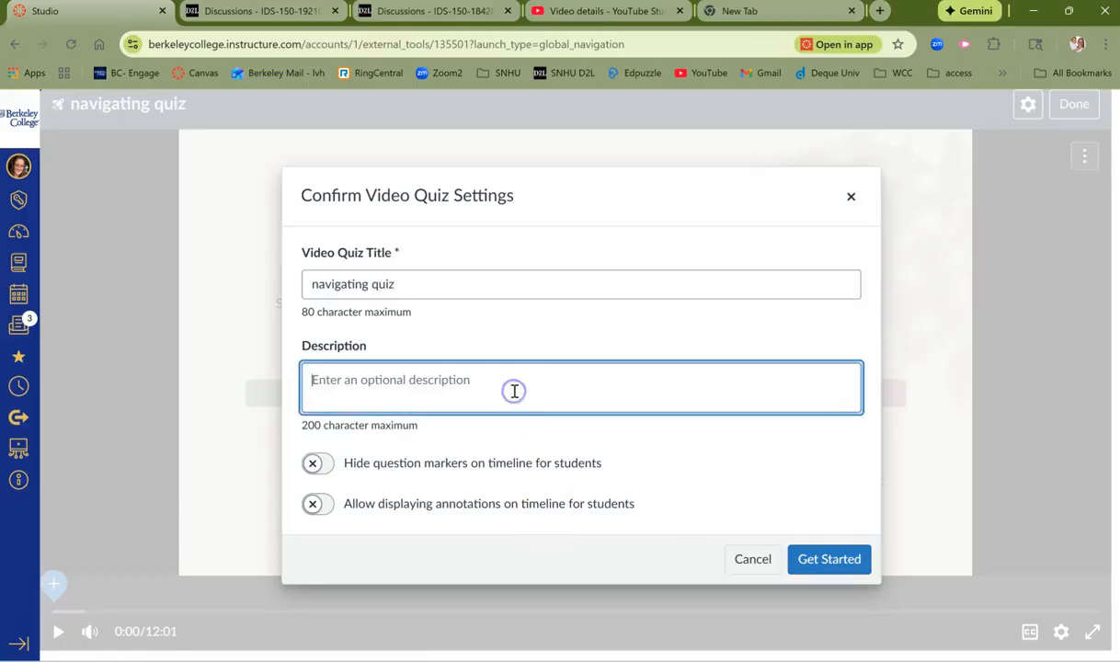
type("how to get arou")
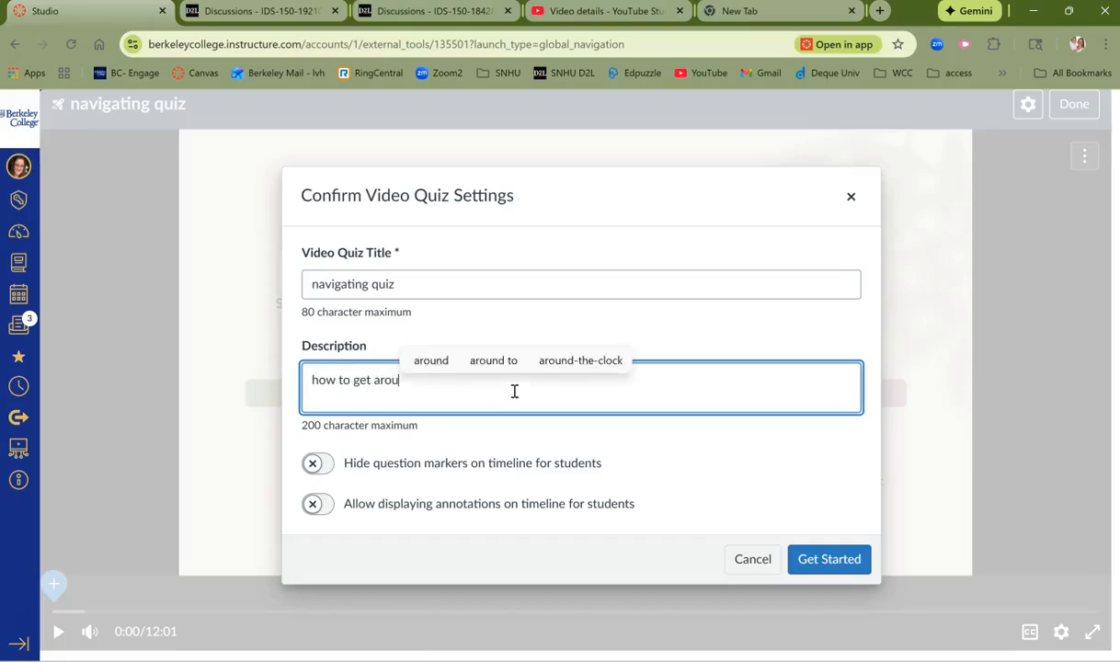
type("nd the course")
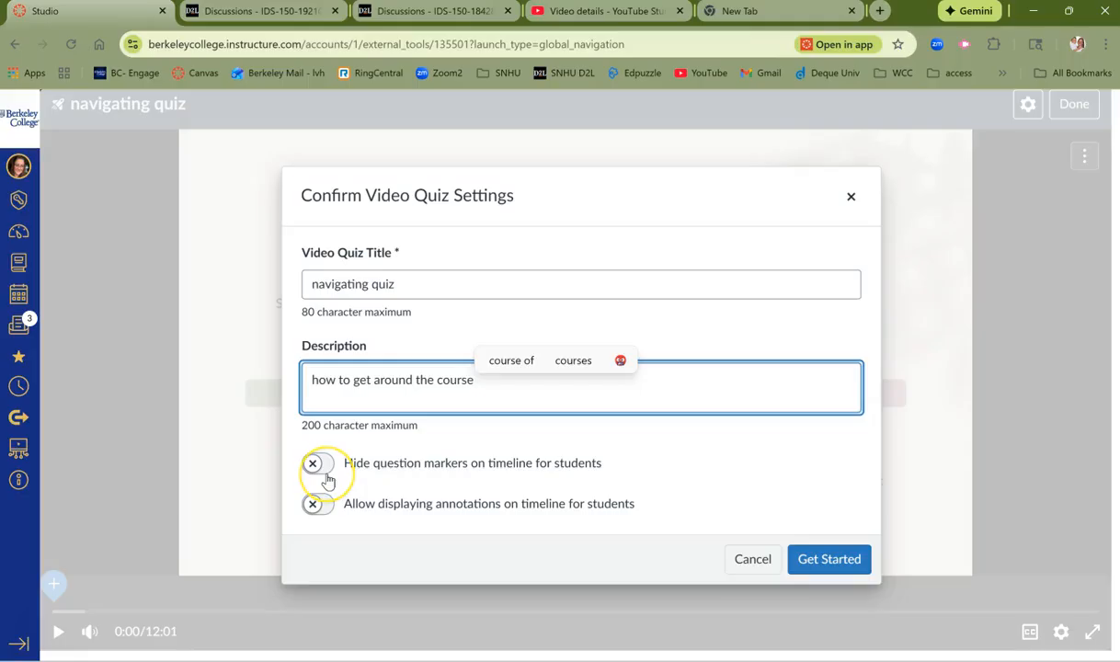
Step: Enable hiding question markers and displaying annotations on the student timeline, and confirm the quiz settings
left_click(315, 506)
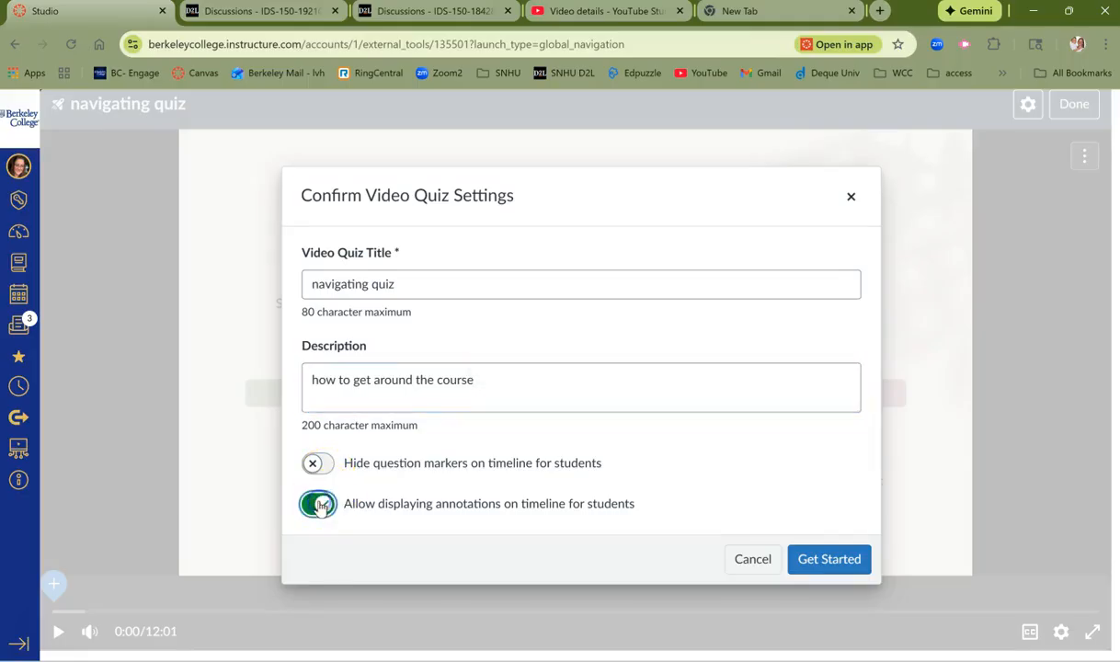
left_click(319, 507)
left_click(328, 467)
left_click(326, 469)
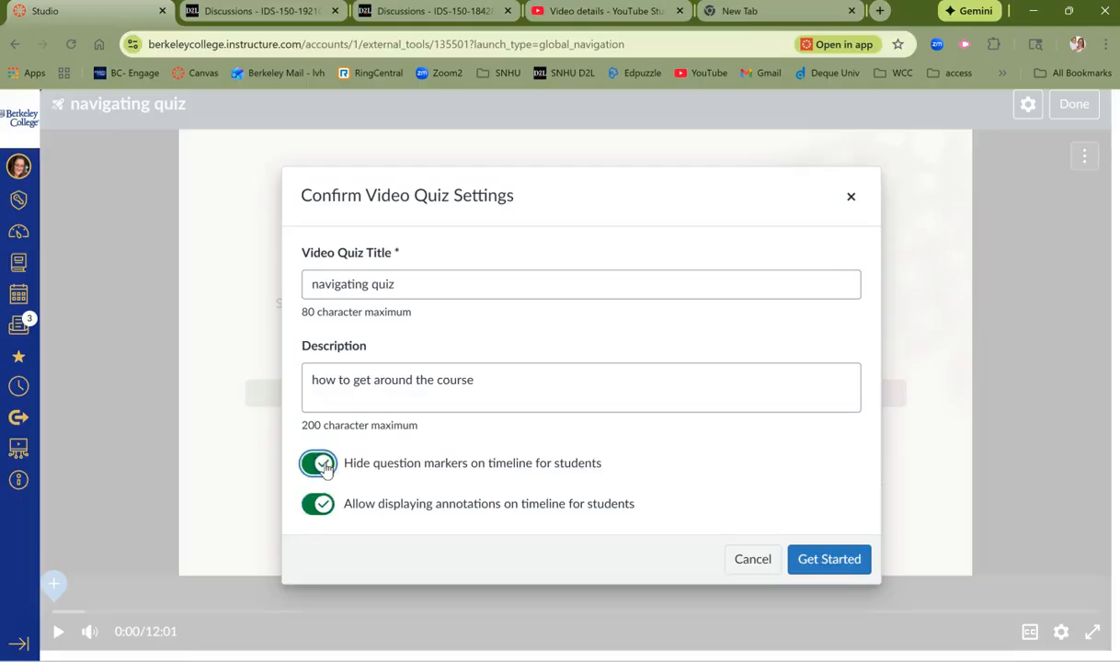
left_click(828, 561)
left_click(802, 563)
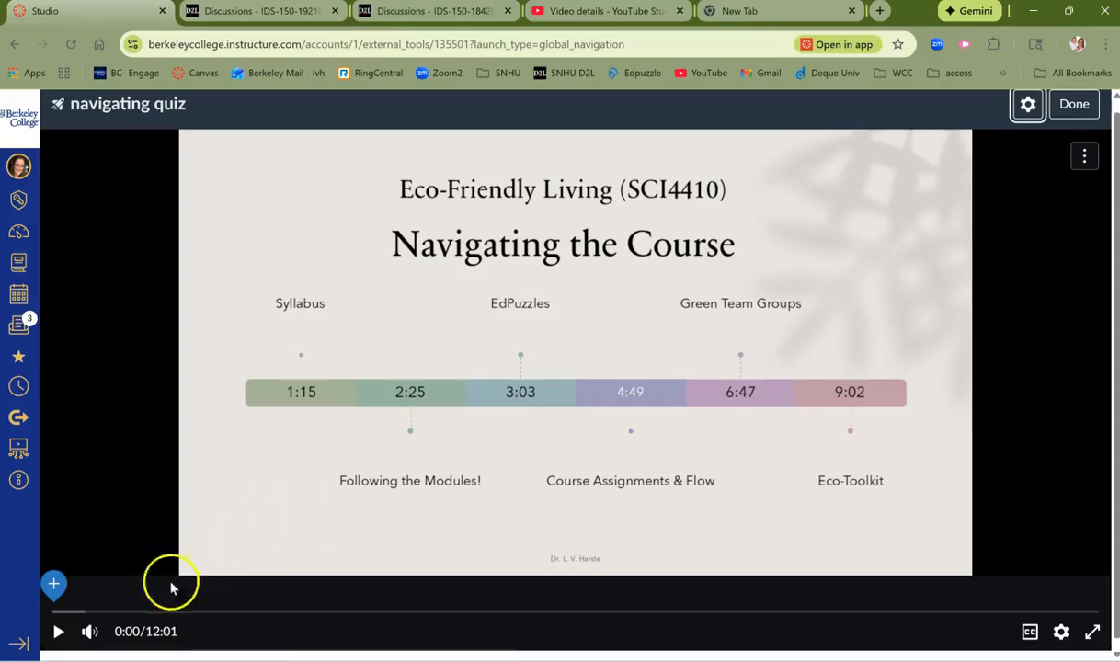
Step: Add a Multiple Answer question to the quiz timeline at 2:11
left_click(55, 584)
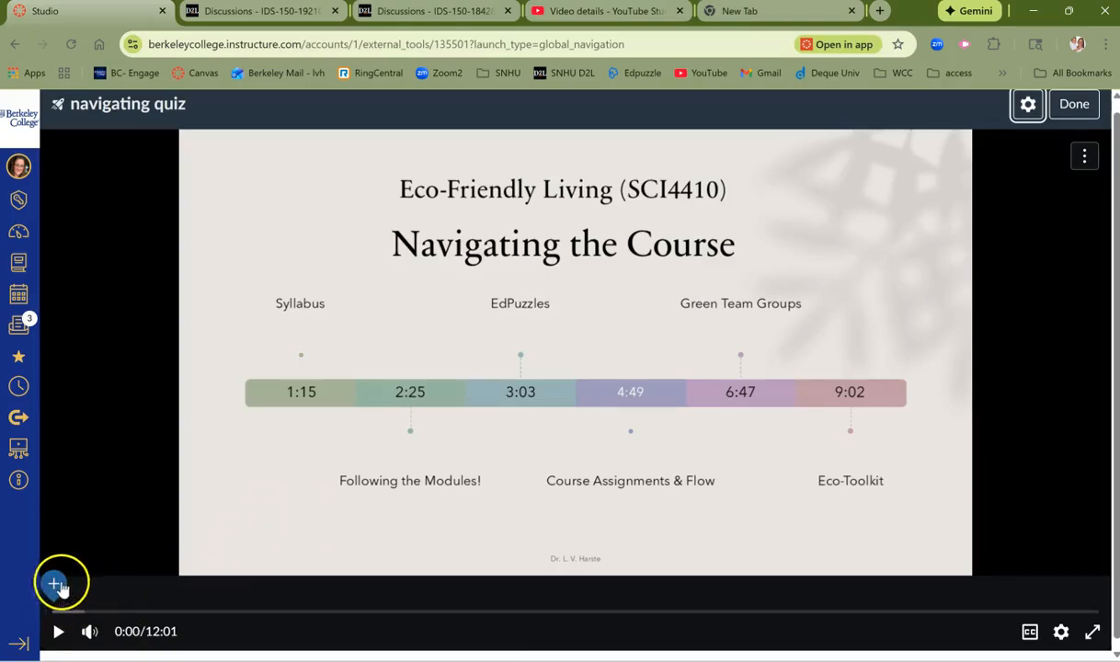
left_click(212, 612)
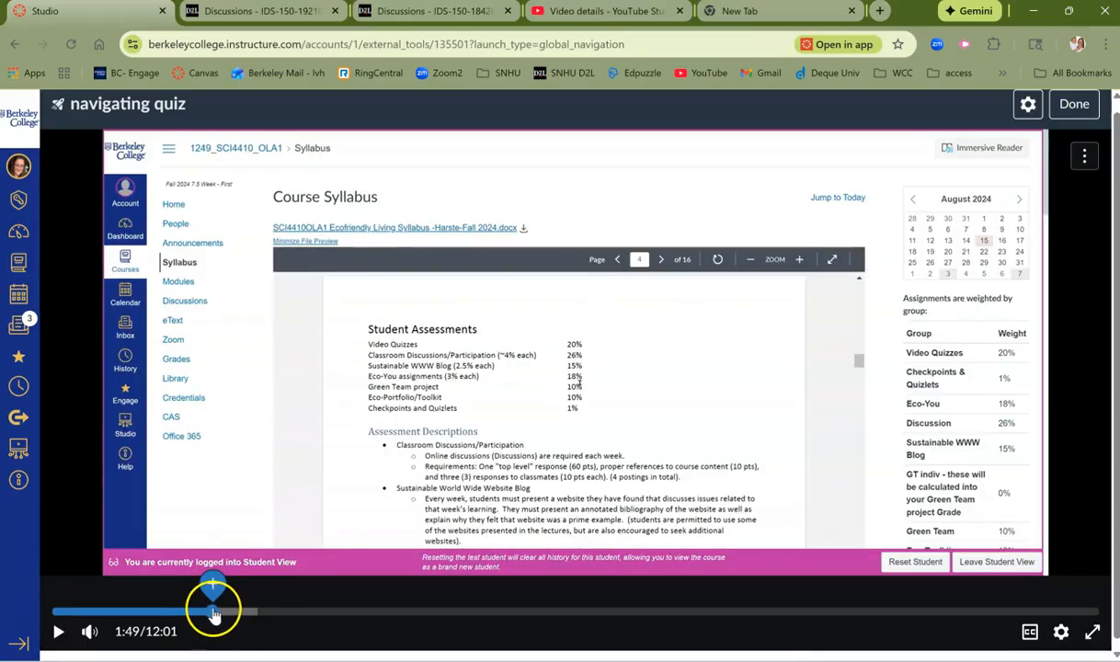
left_click_drag(212, 612, 245, 587)
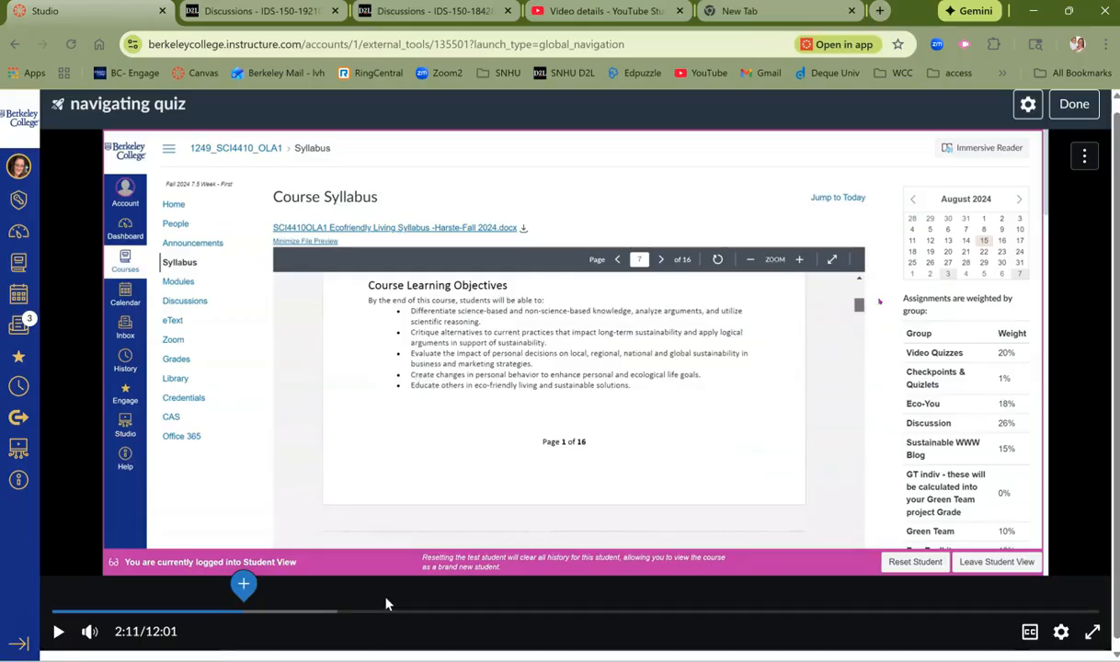
left_click(243, 585)
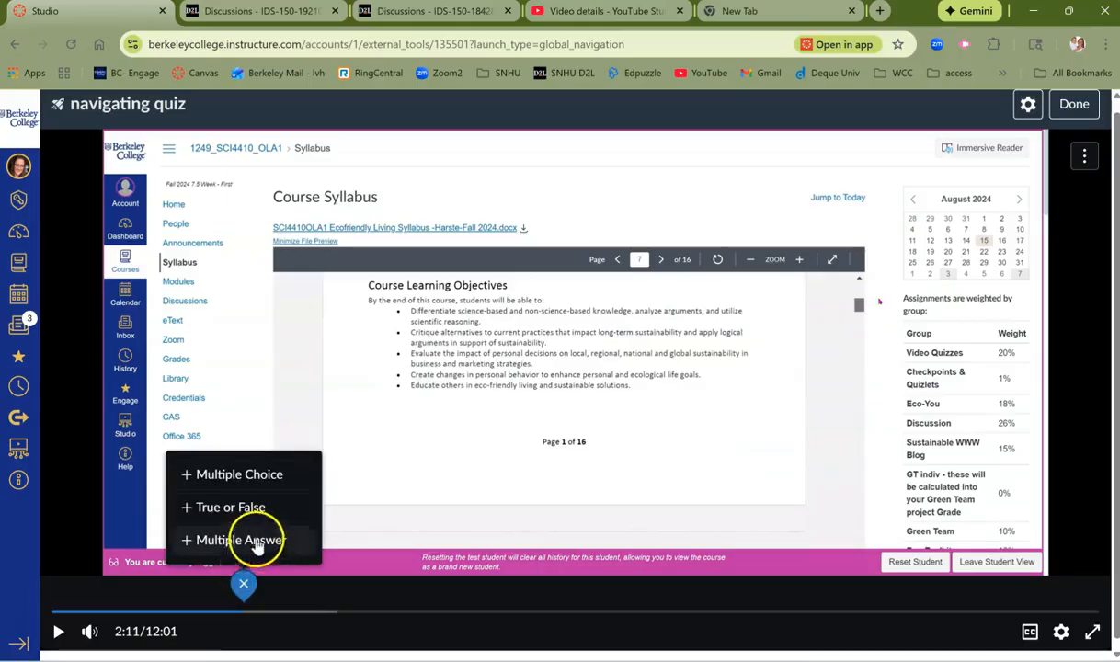
left_click(262, 542)
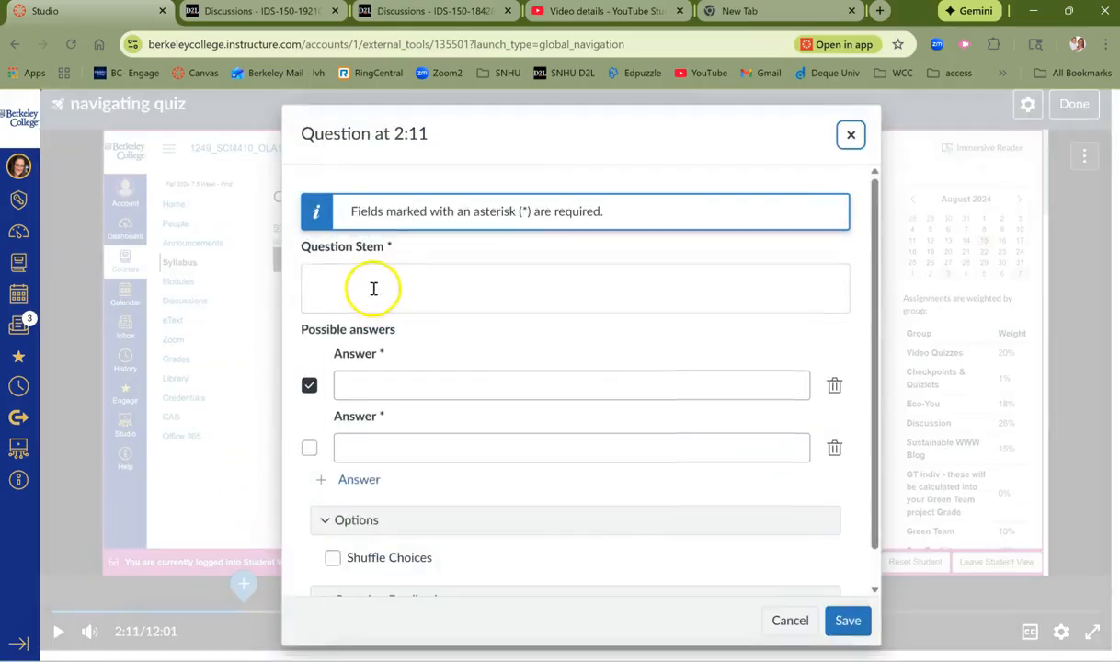
Step: Set up the question with a third answer field, Shuffle Choices enabled and the Question Feedback section expanded
left_click(365, 483)
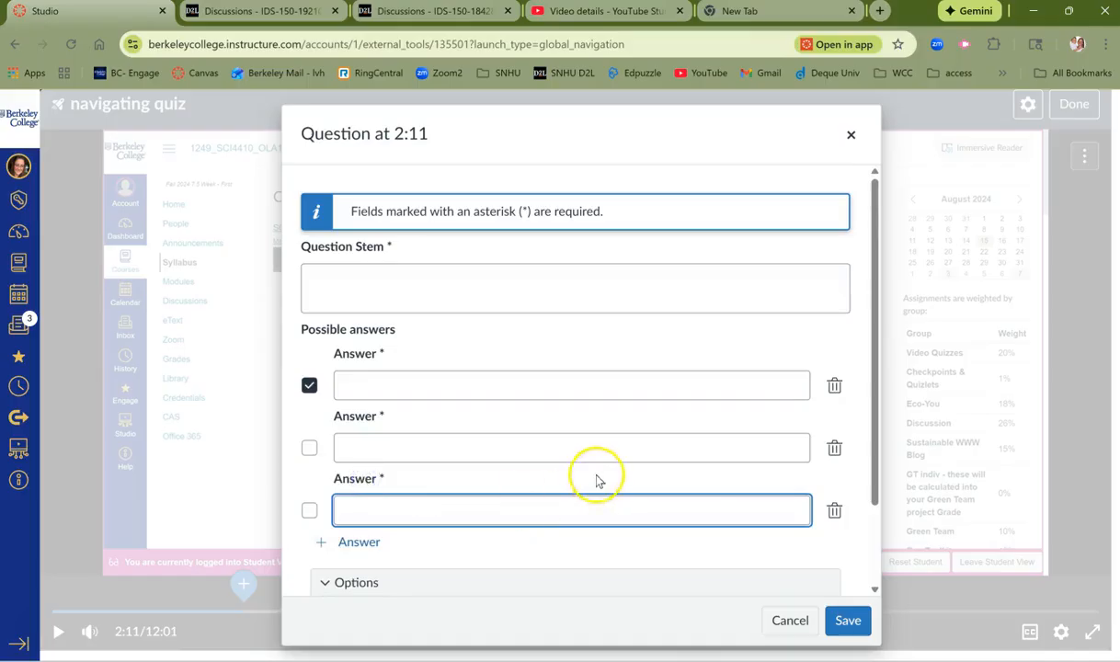
scroll(596, 478, "down", 2)
scroll(596, 480, "up", 1)
scroll(596, 479, "down", 1)
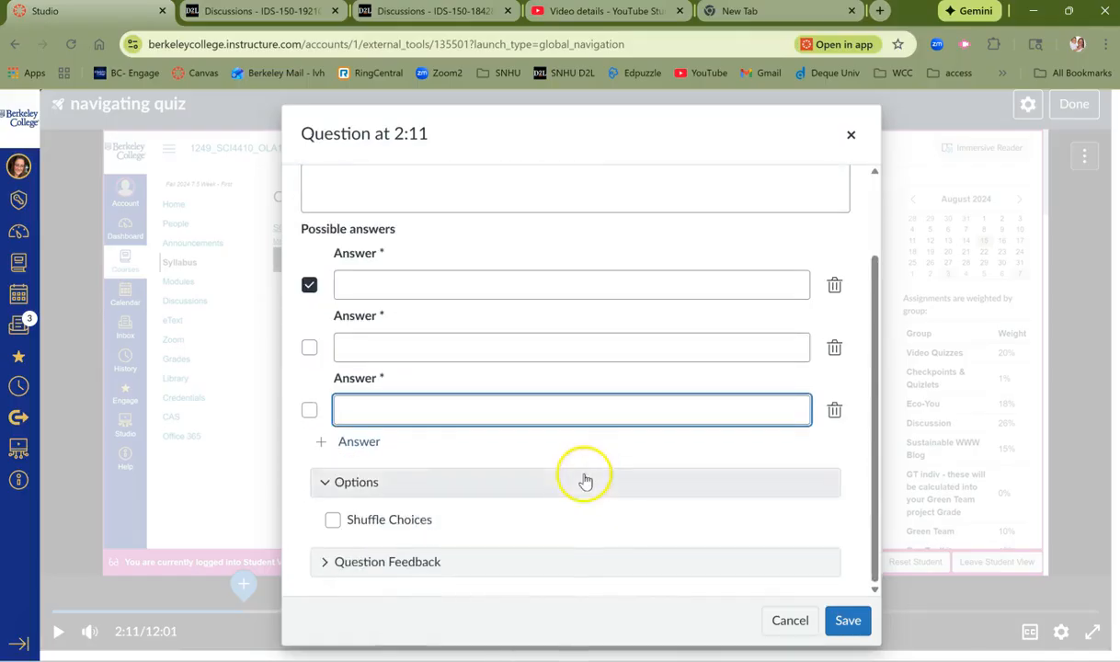
left_click(333, 522)
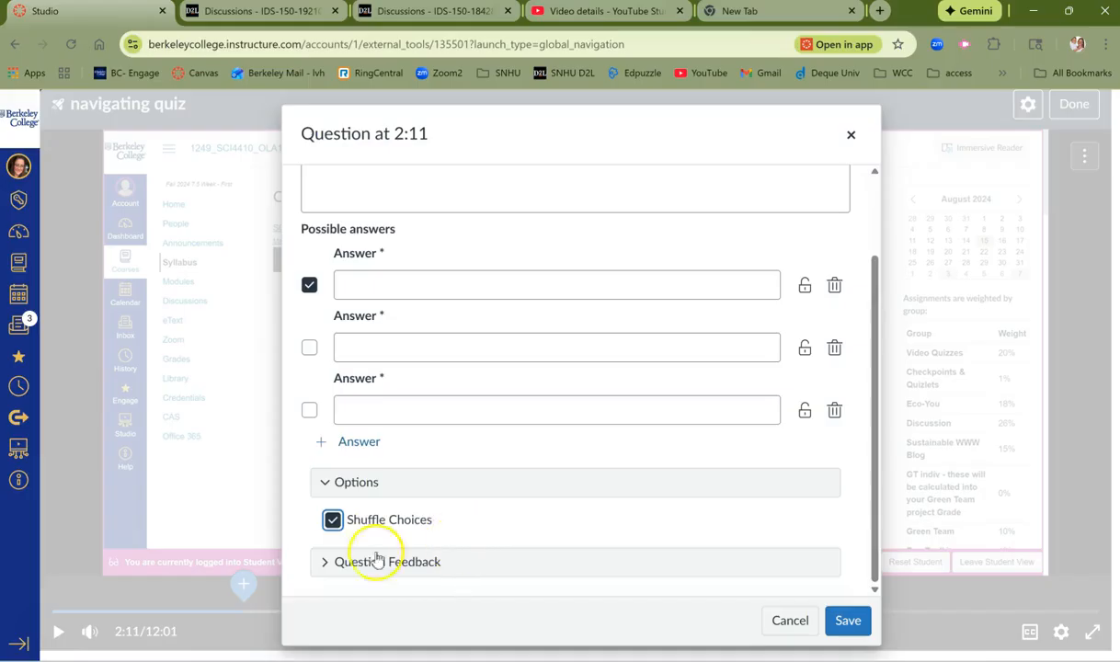
left_click(321, 564)
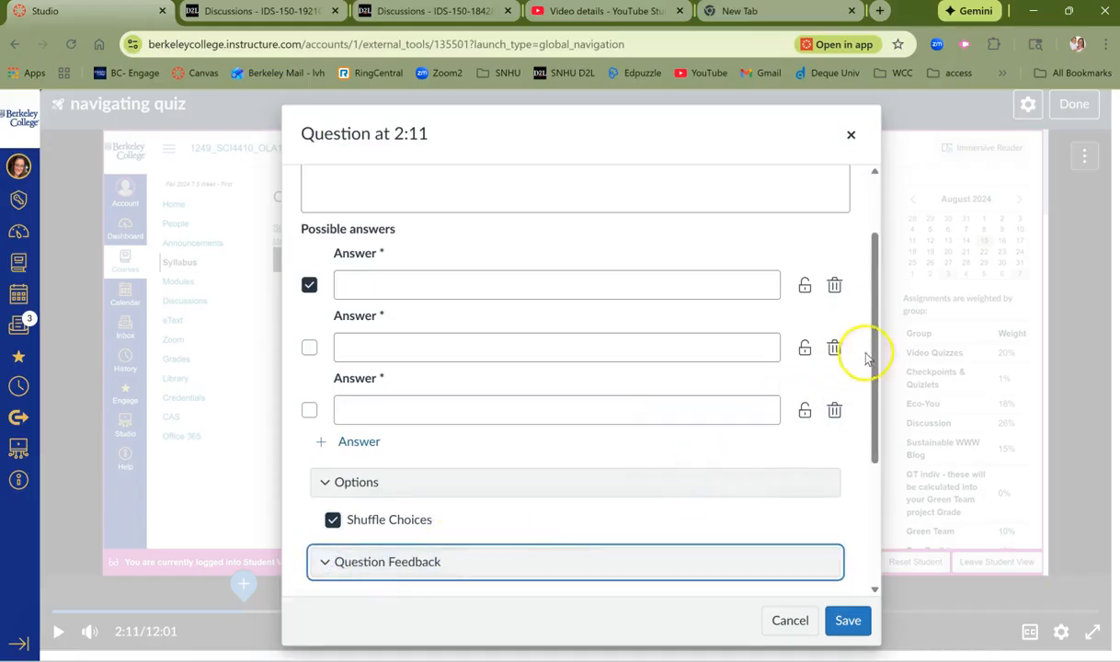
Step: Fill the three possible answers with a, b and c, and mark c as an additional correct answer
left_click(393, 283)
type("a")
left_click(400, 350)
type("b")
left_click(400, 407)
type("c")
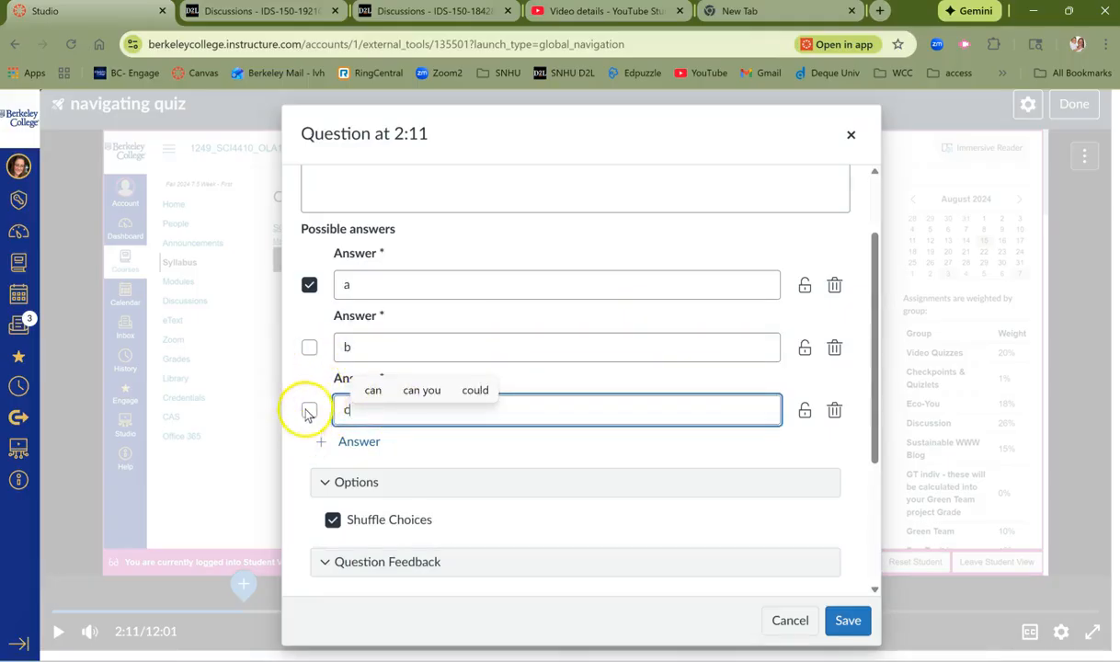
left_click(309, 411)
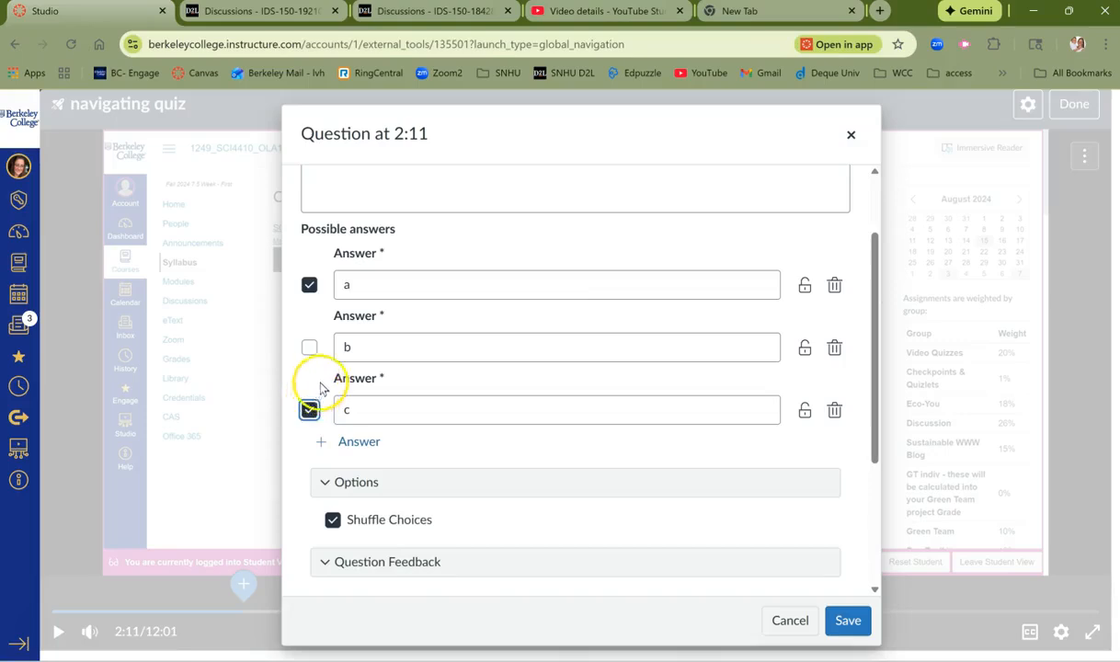
Step: Review the question's feedback fields, try to save the question, and enter "aggadg" as the question stem
scroll(633, 307, "up", 2)
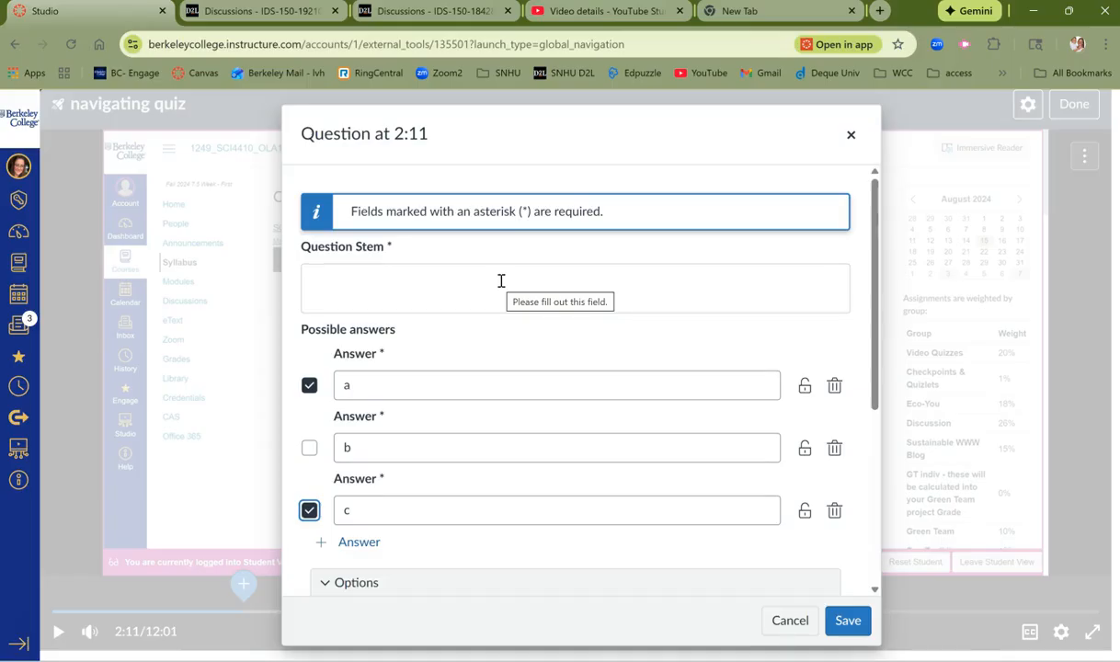
scroll(502, 281, "down", 3)
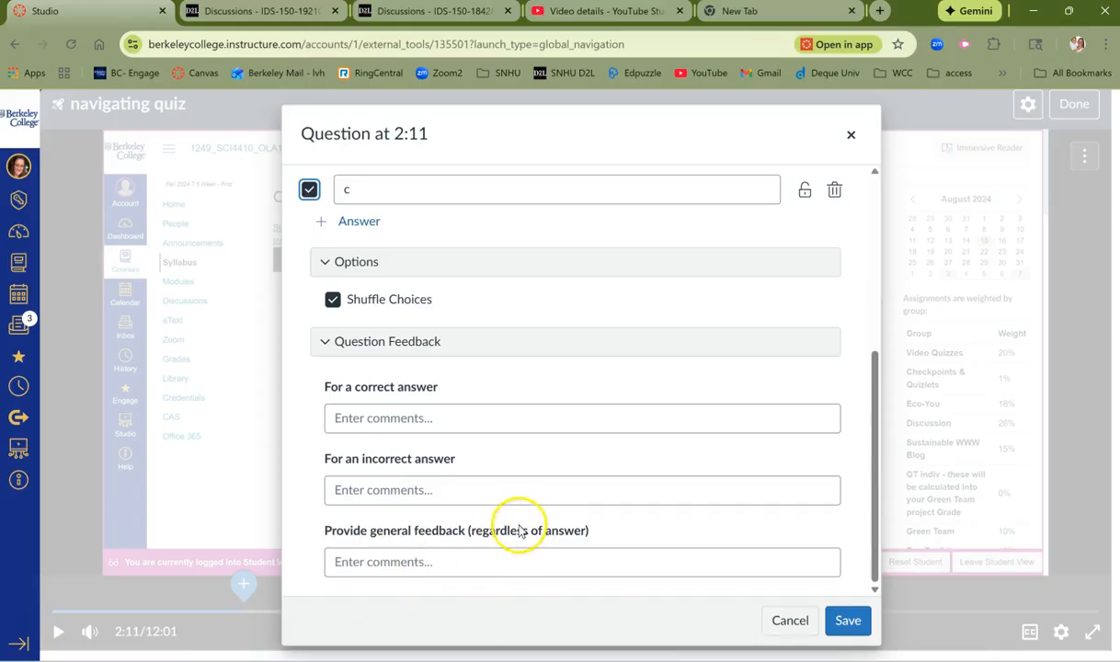
scroll(520, 530, "up", 5)
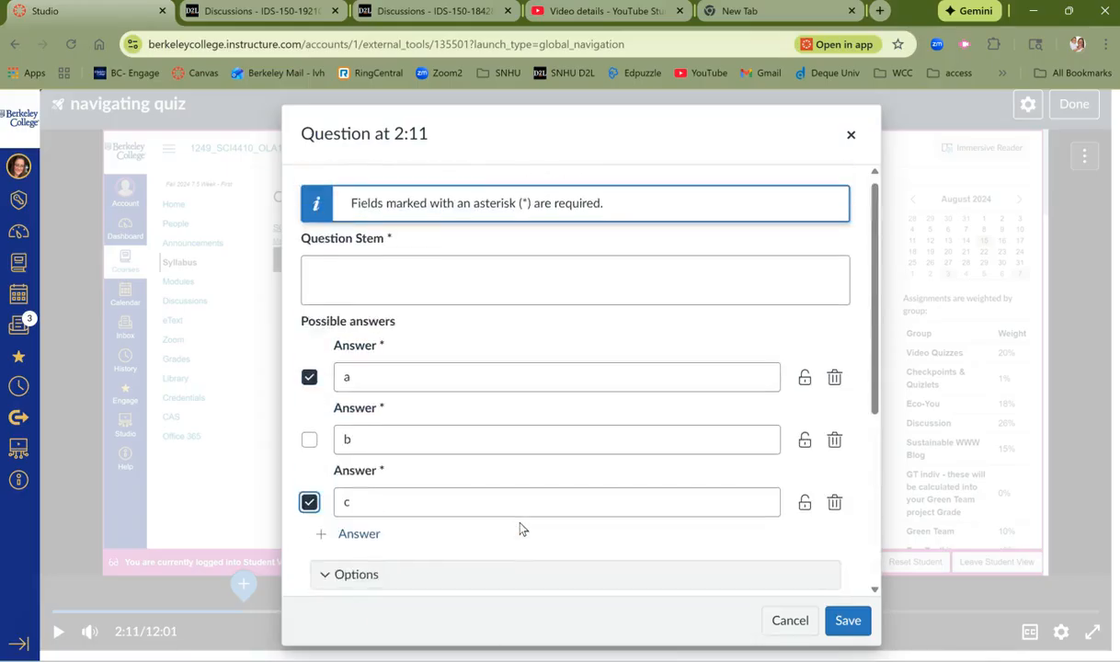
left_click(852, 624)
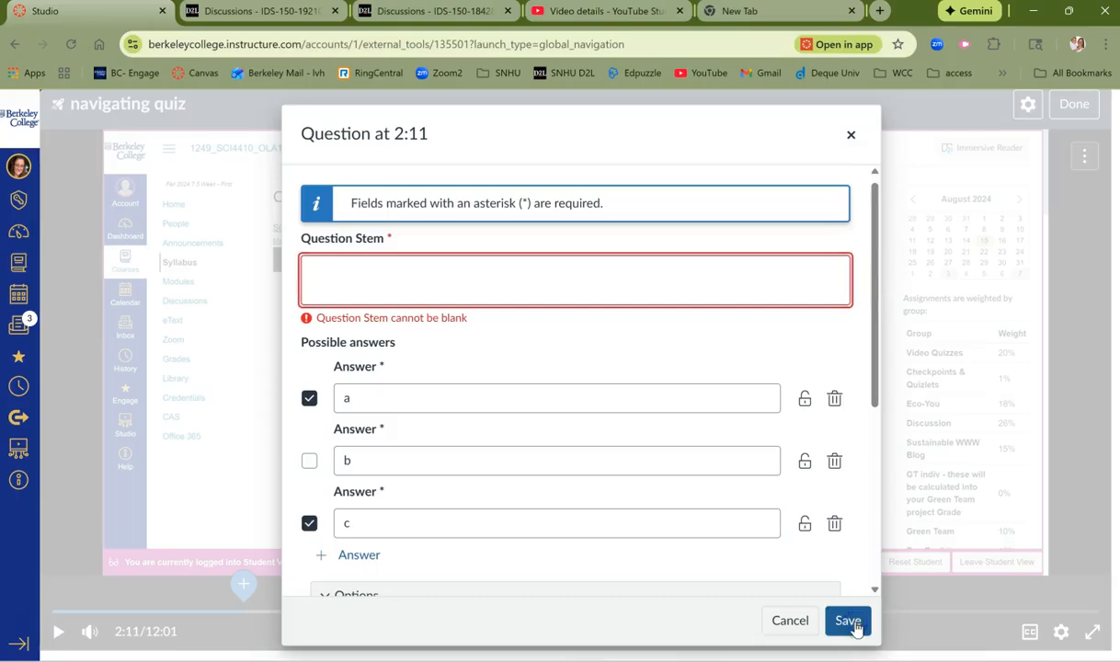
left_click(424, 284)
type("sgdg")
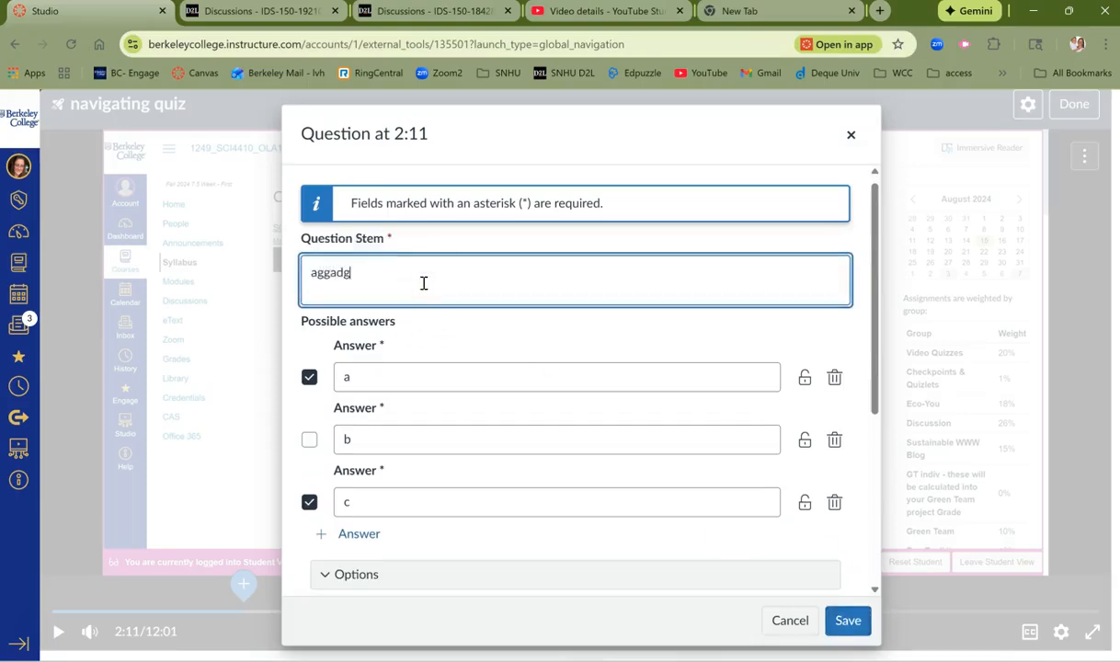
Step: Save the question at 2:11 and finish editing the navigating quiz to return to the library
left_click(849, 621)
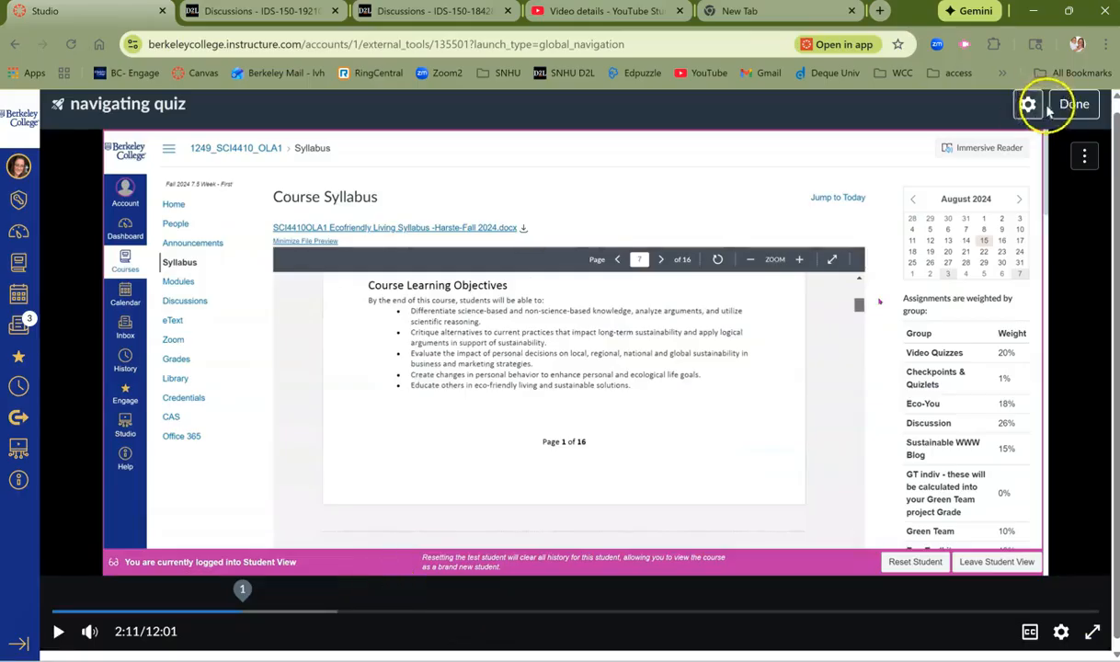
left_click(1075, 105)
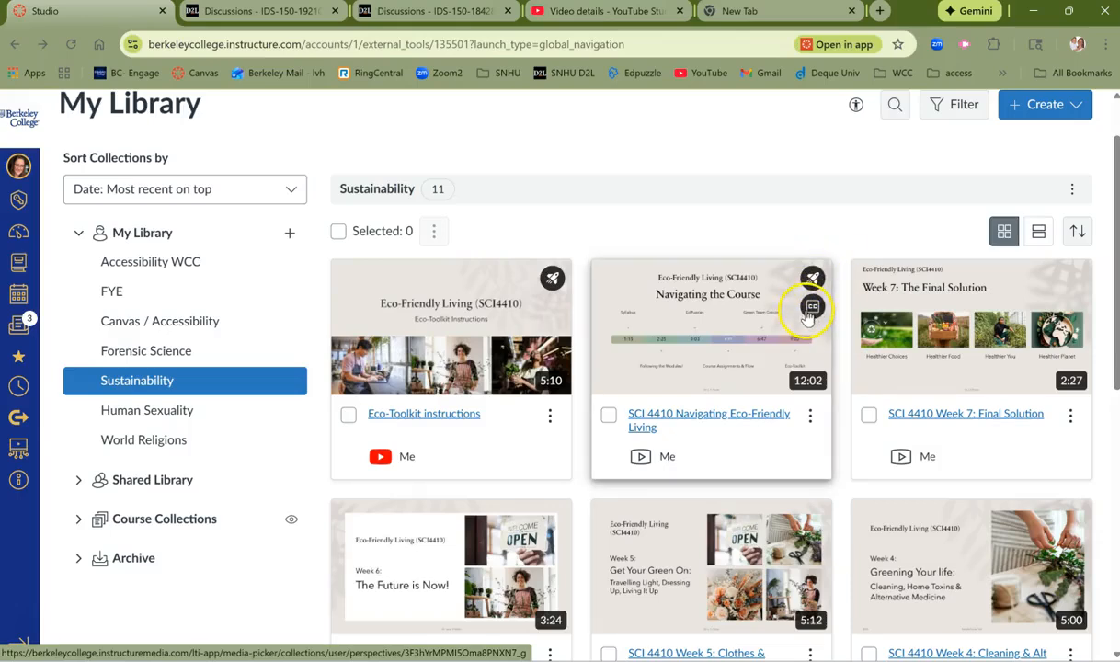
Step: Enter "navigation" as a tag for the SCI 4410 Navigating Eco-Friendly Living video and save the tags
left_click(811, 417)
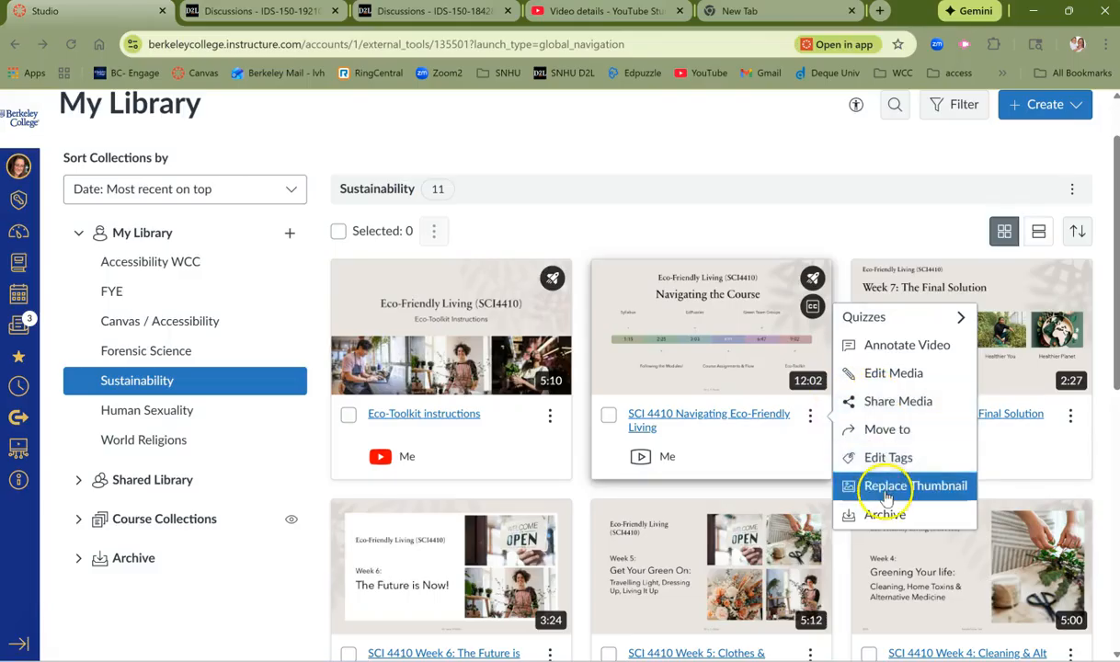
left_click(891, 459)
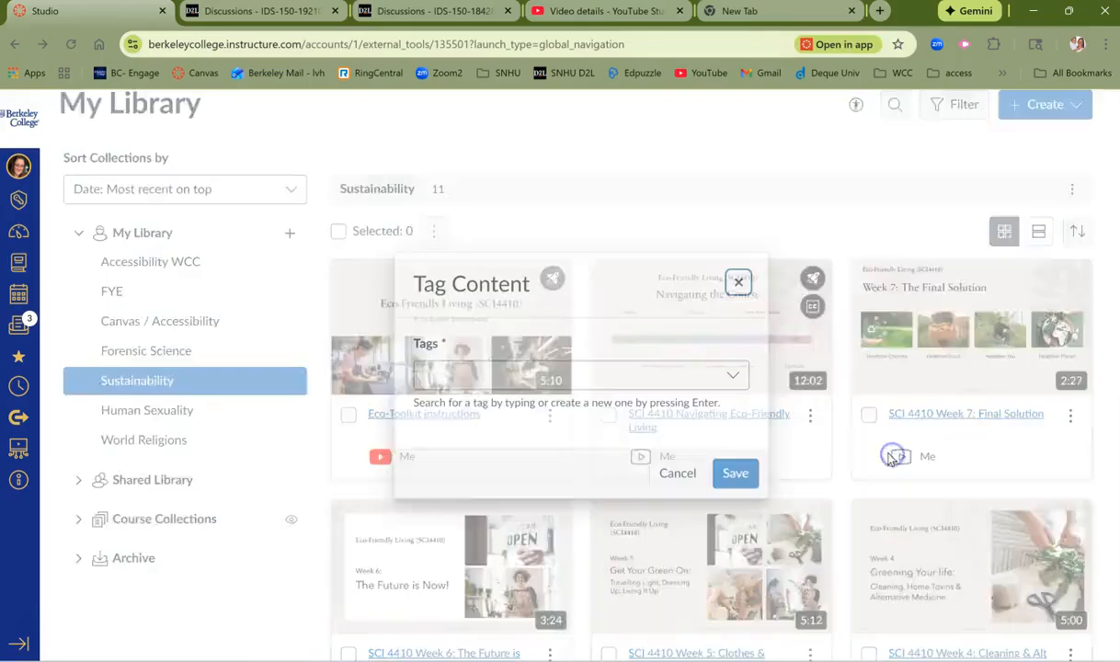
left_click(467, 371)
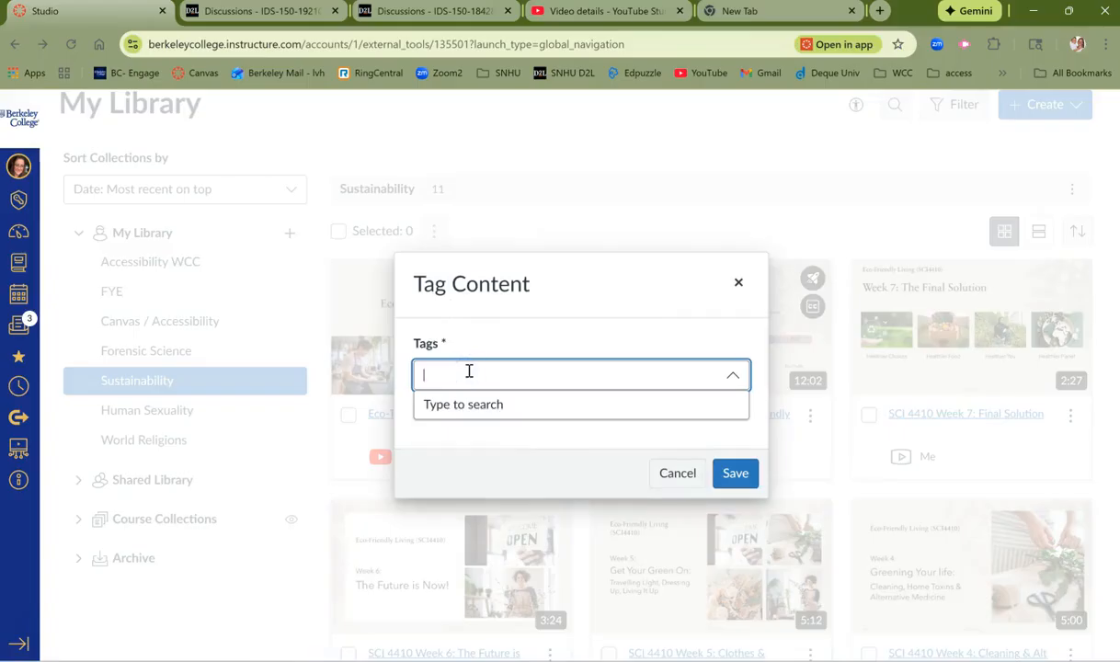
type("navigation")
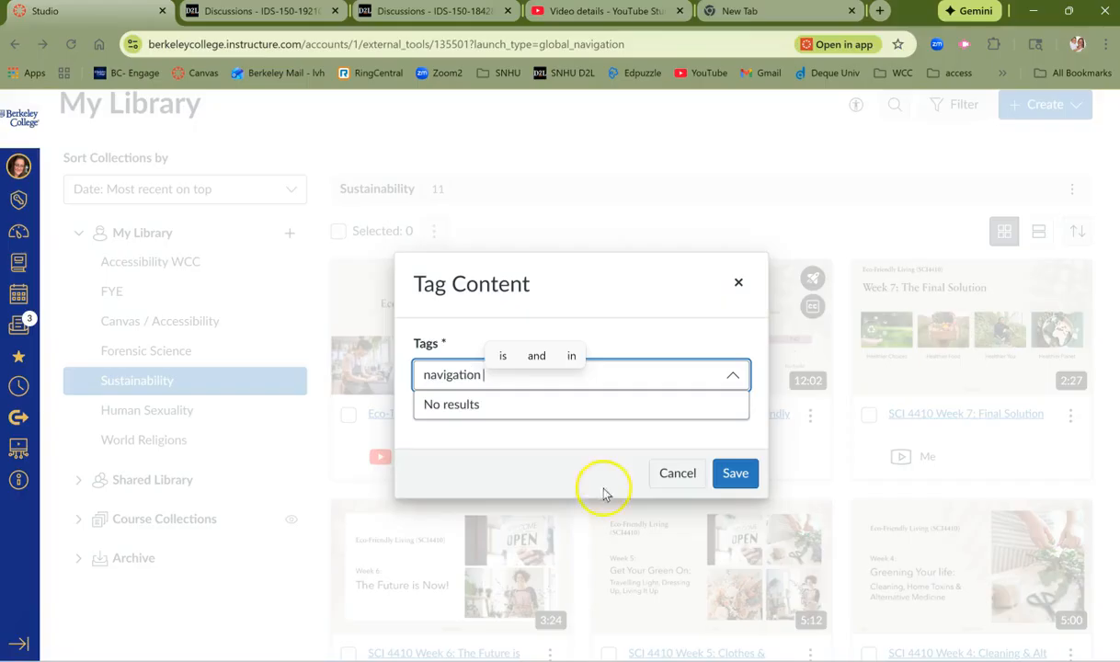
left_click(736, 473)
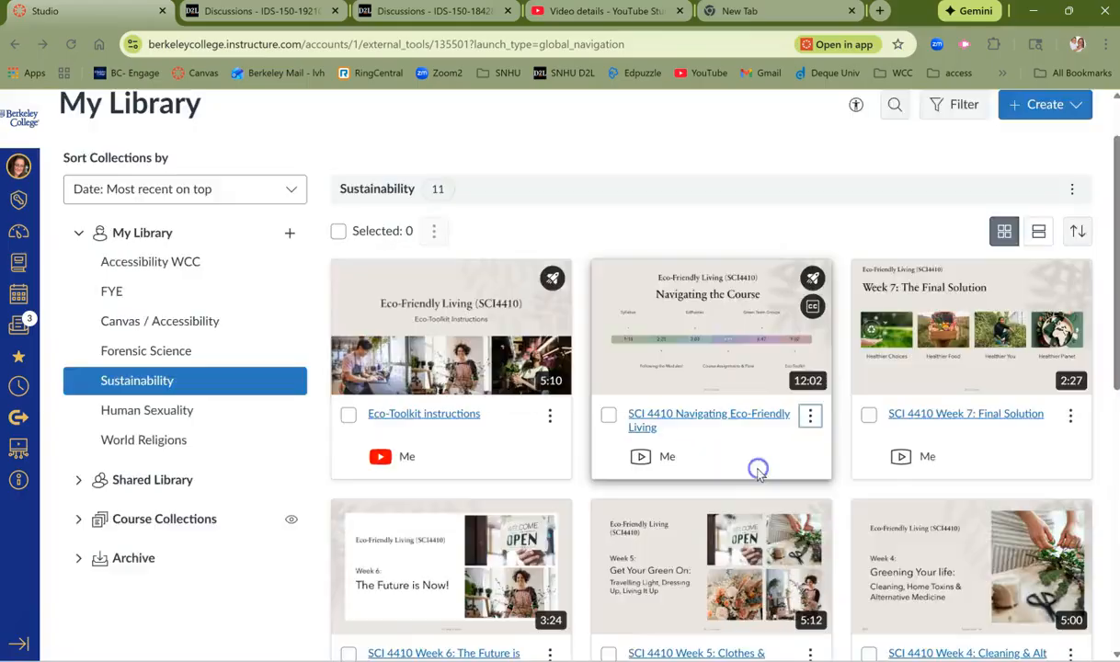
Step: Examine the sharing permission options for the SCI 4410 Navigating Eco-Friendly Living video, and close them without sharing
left_click(813, 417)
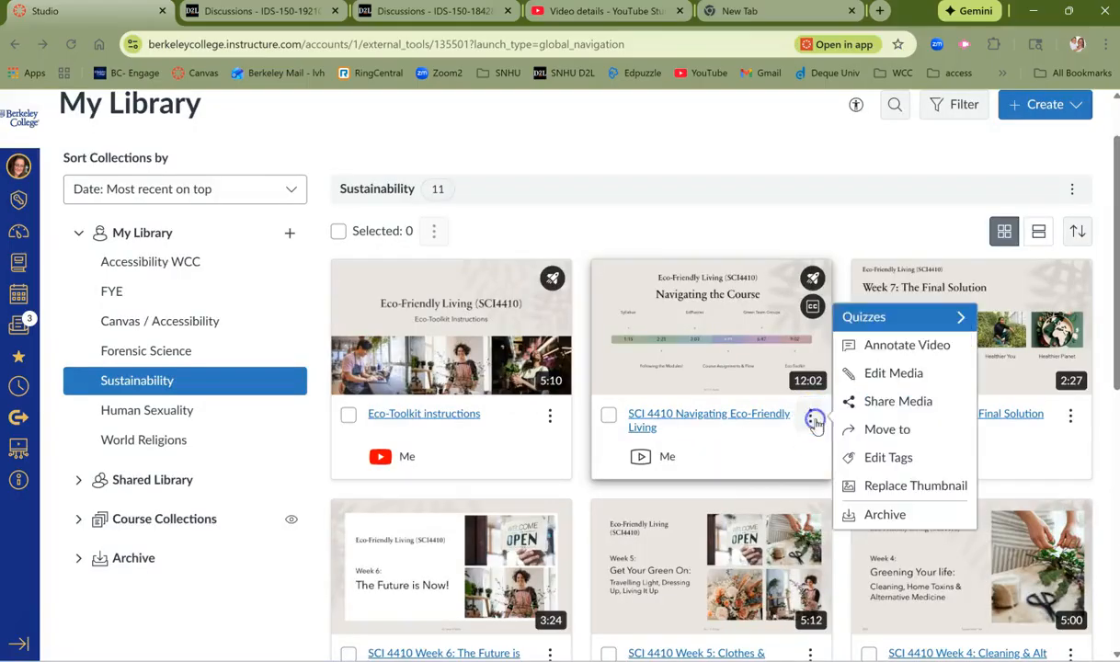
left_click(907, 405)
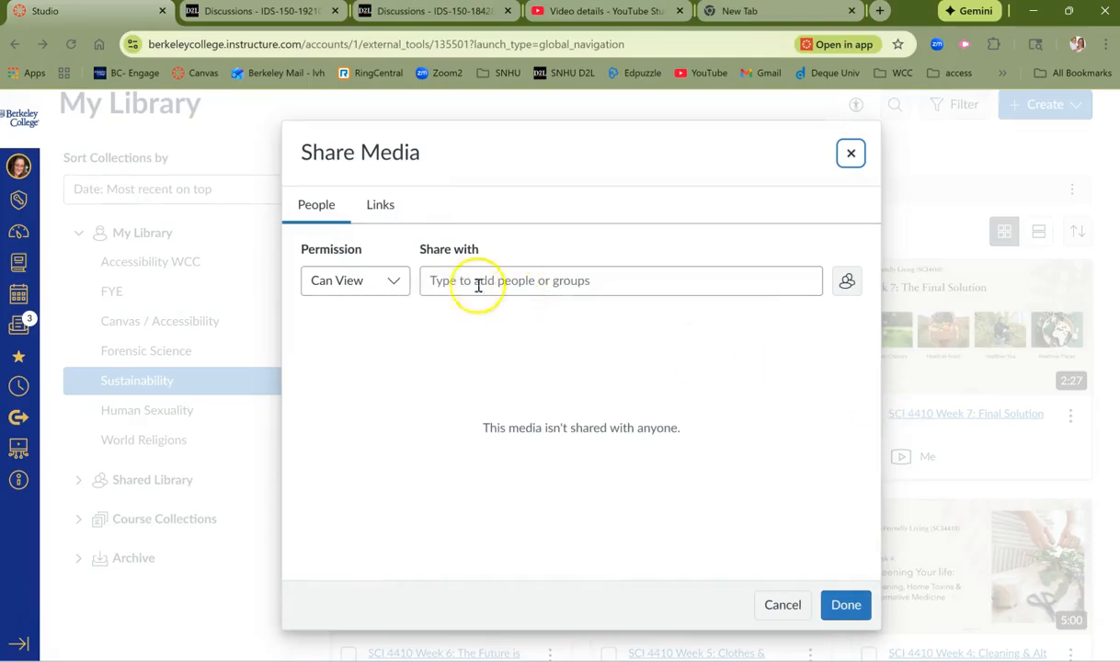
left_click(392, 281)
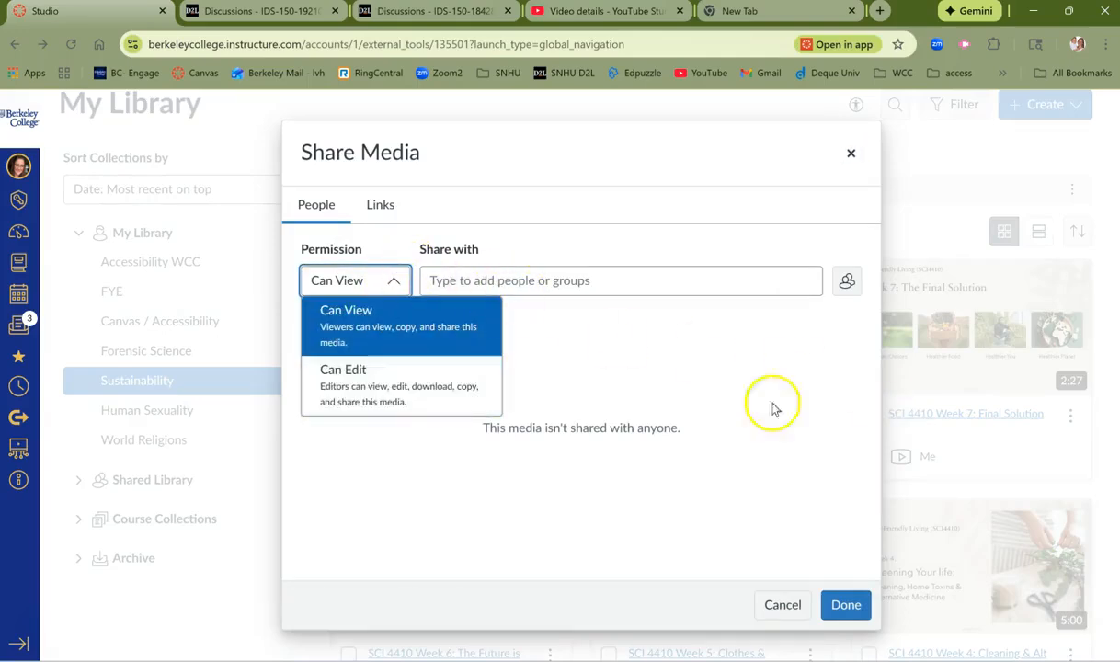
left_click(785, 605)
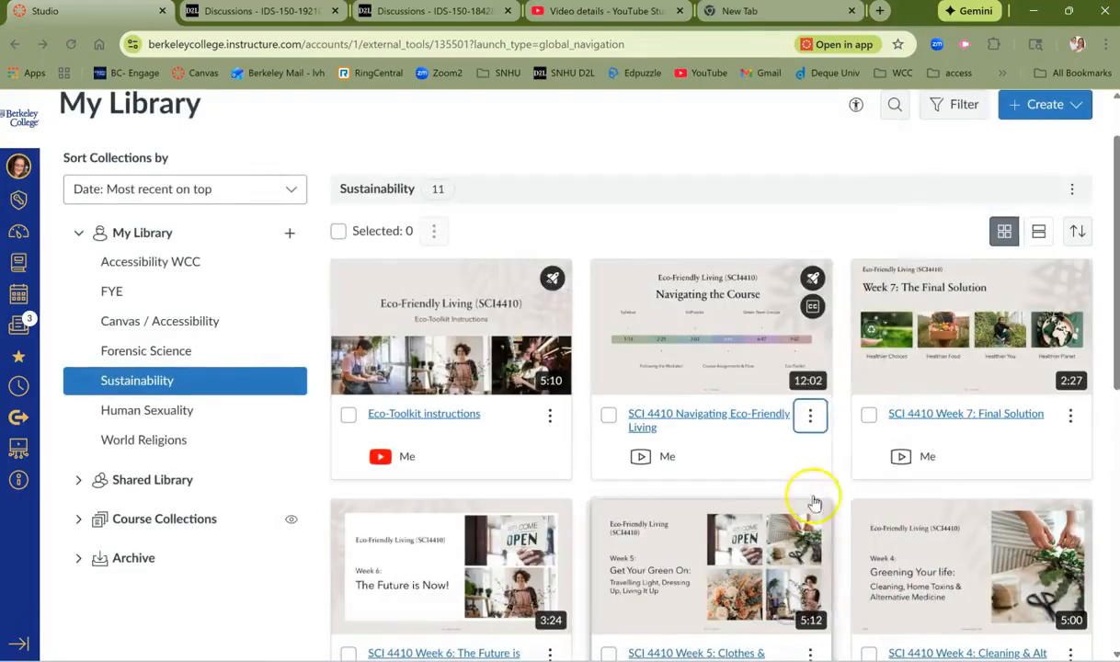
Step: View the image file selection for replacing the Navigating Eco-Friendly Living video's thumbnail, and cancel without choosing a file
left_click(812, 416)
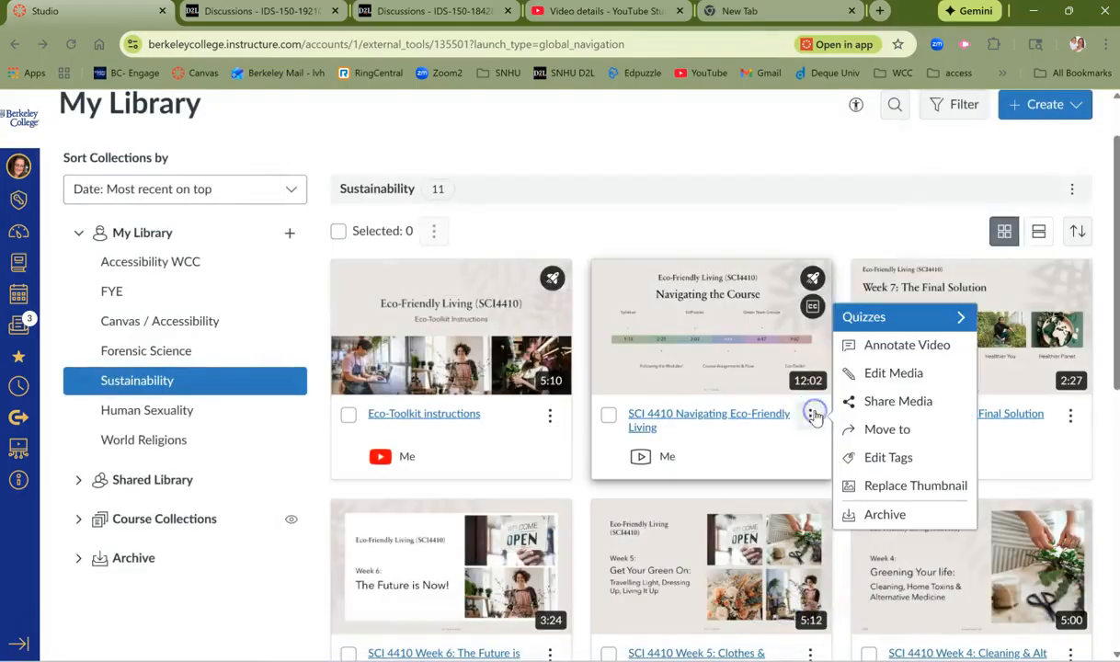
left_click(916, 488)
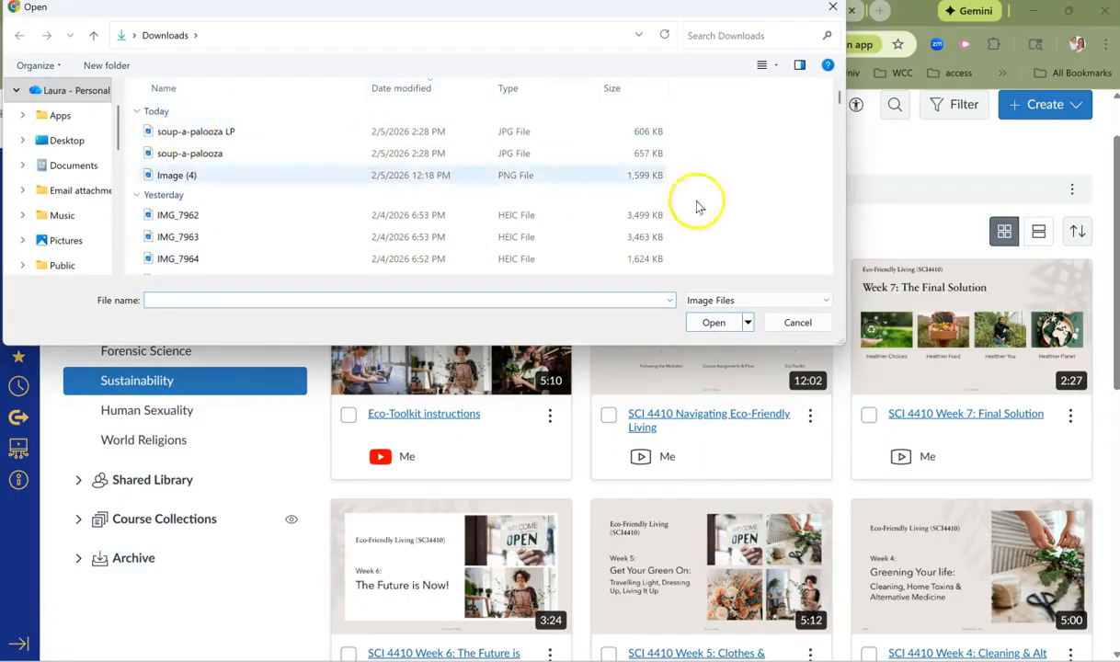
left_click(798, 324)
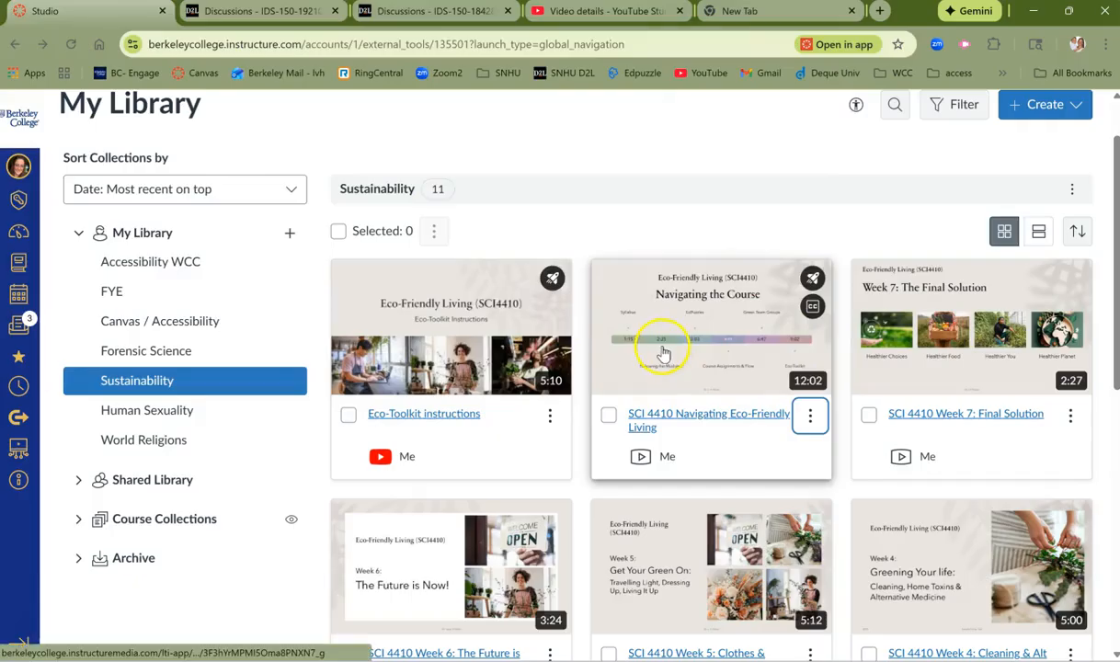